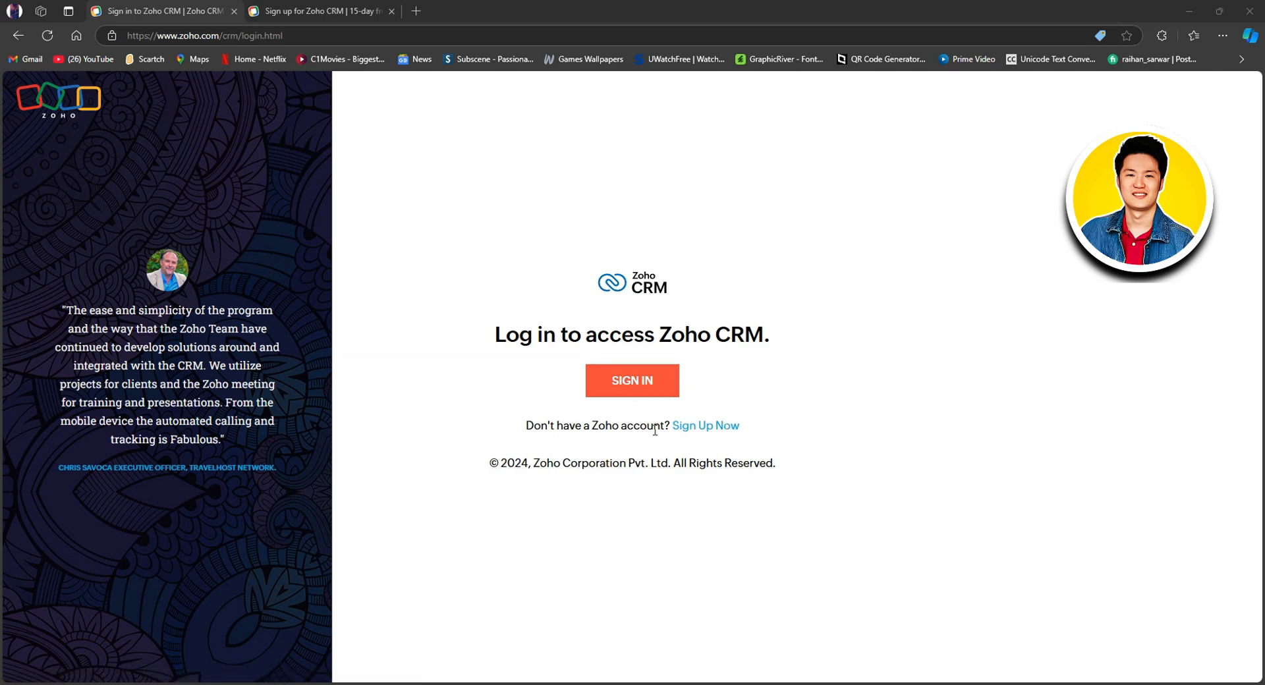
Step: Open the Zoho CRM 15-day free trial sign-up form and review its phone country codes and sign-in options
click(710, 430)
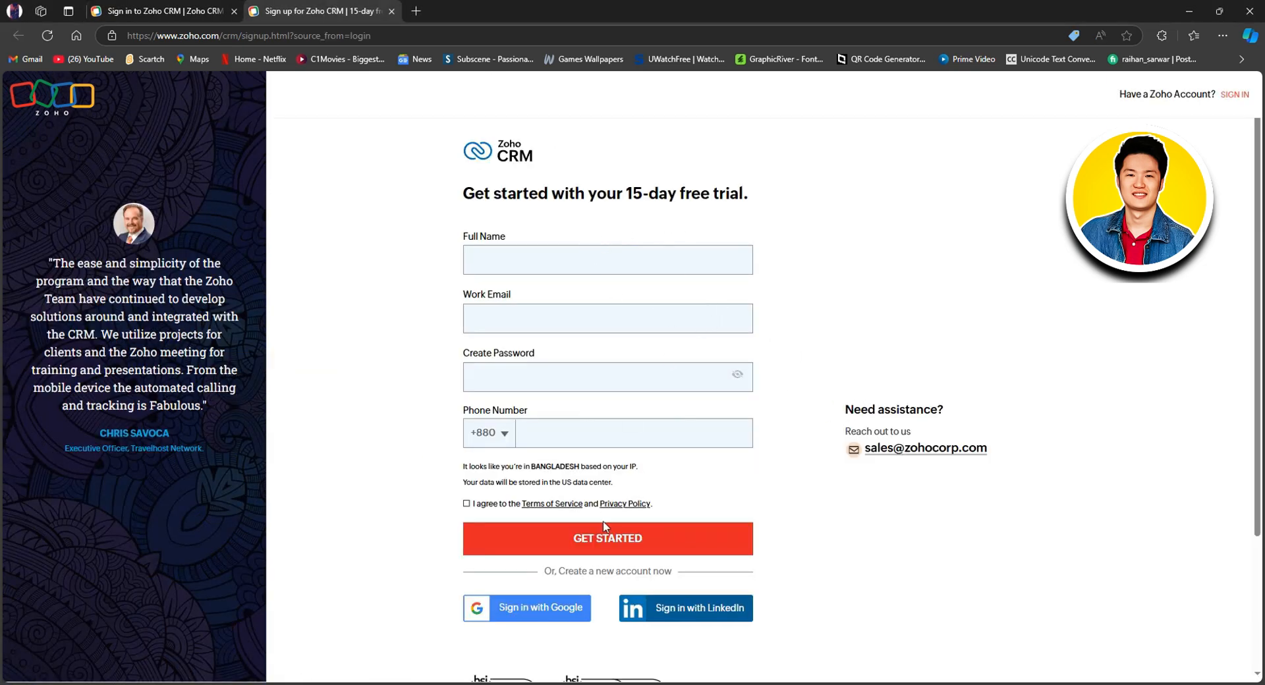
scroll(605, 526, down, 2)
scroll(582, 232, up, 2)
scroll(620, 400, down, 1)
click(502, 373)
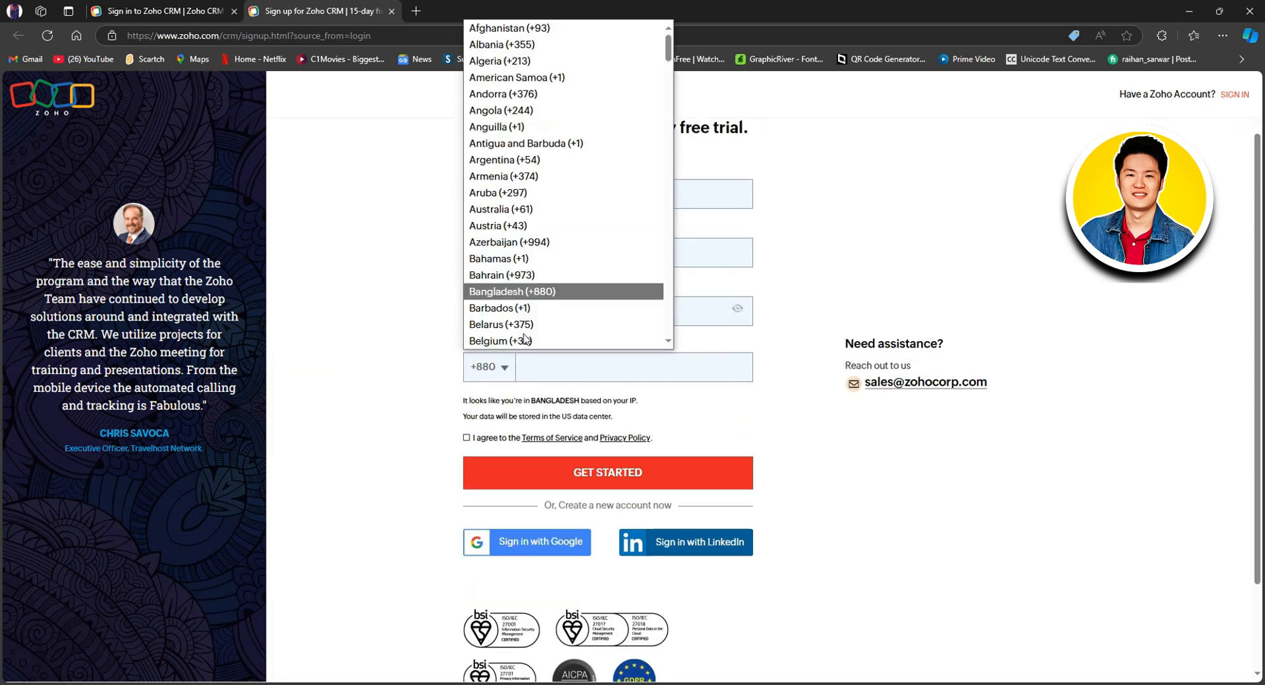
click(442, 376)
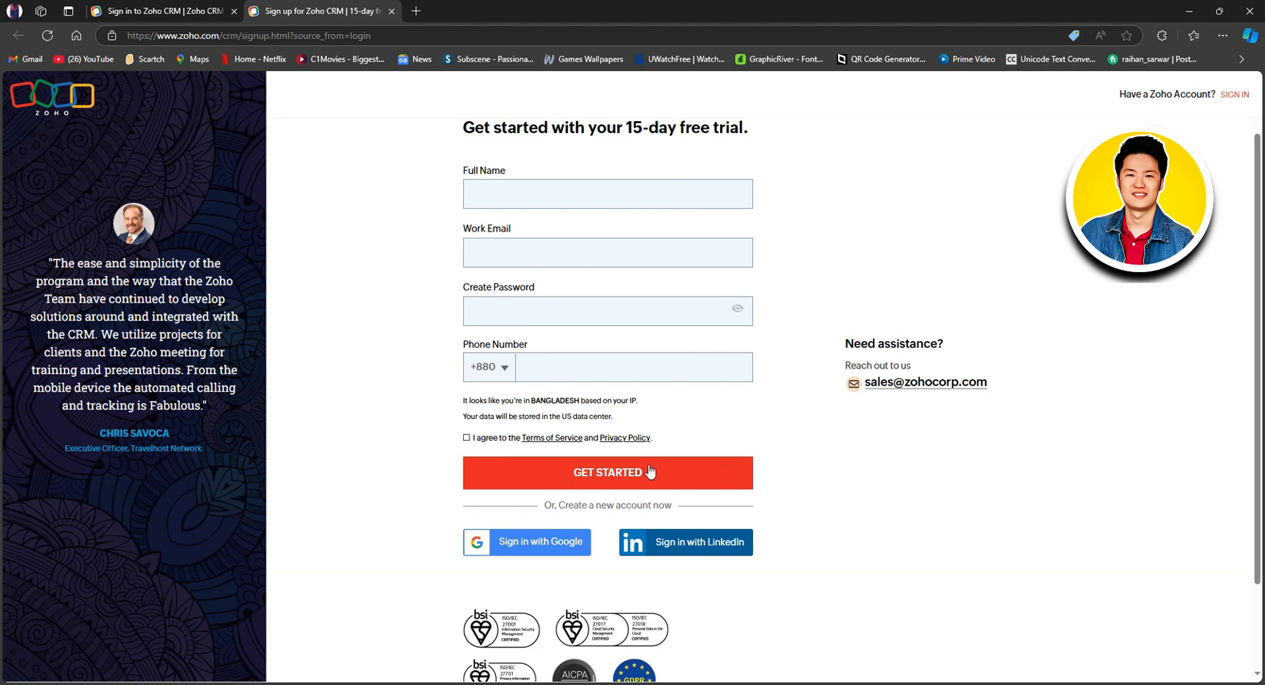
scroll(574, 476, down, 1)
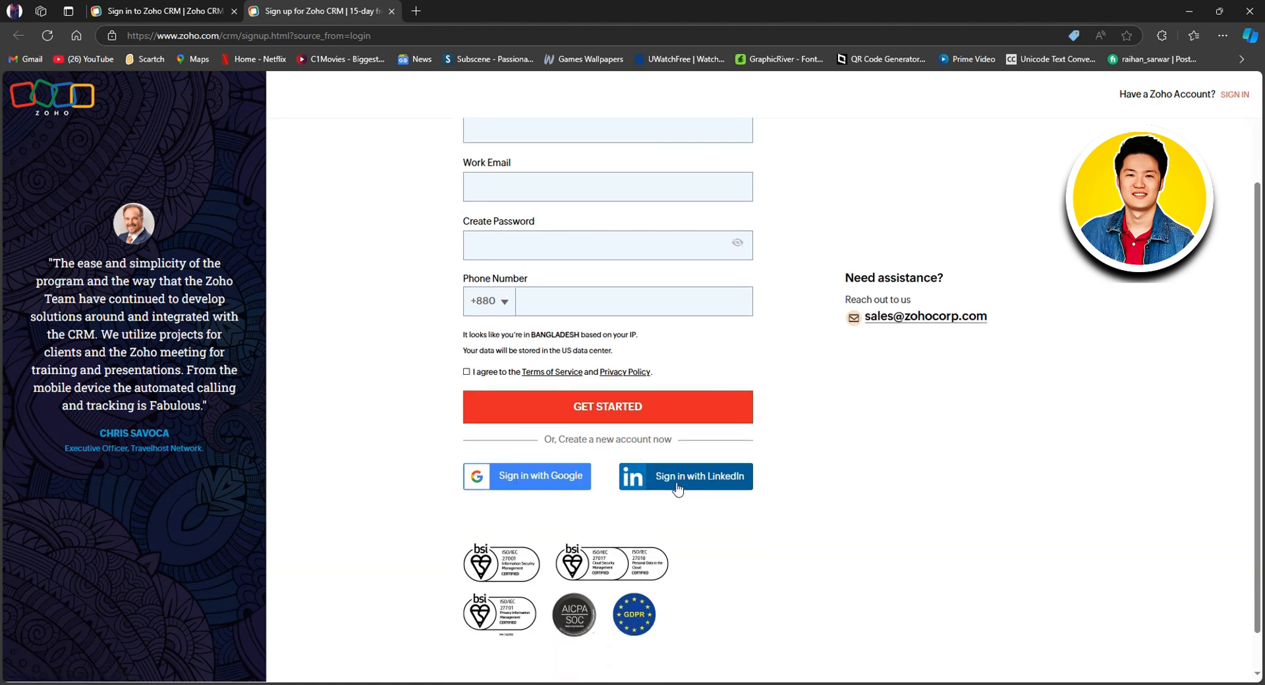
Step: Sign up with an existing Google account, accept the terms and privacy policies, and create the Zoho account
click(535, 481)
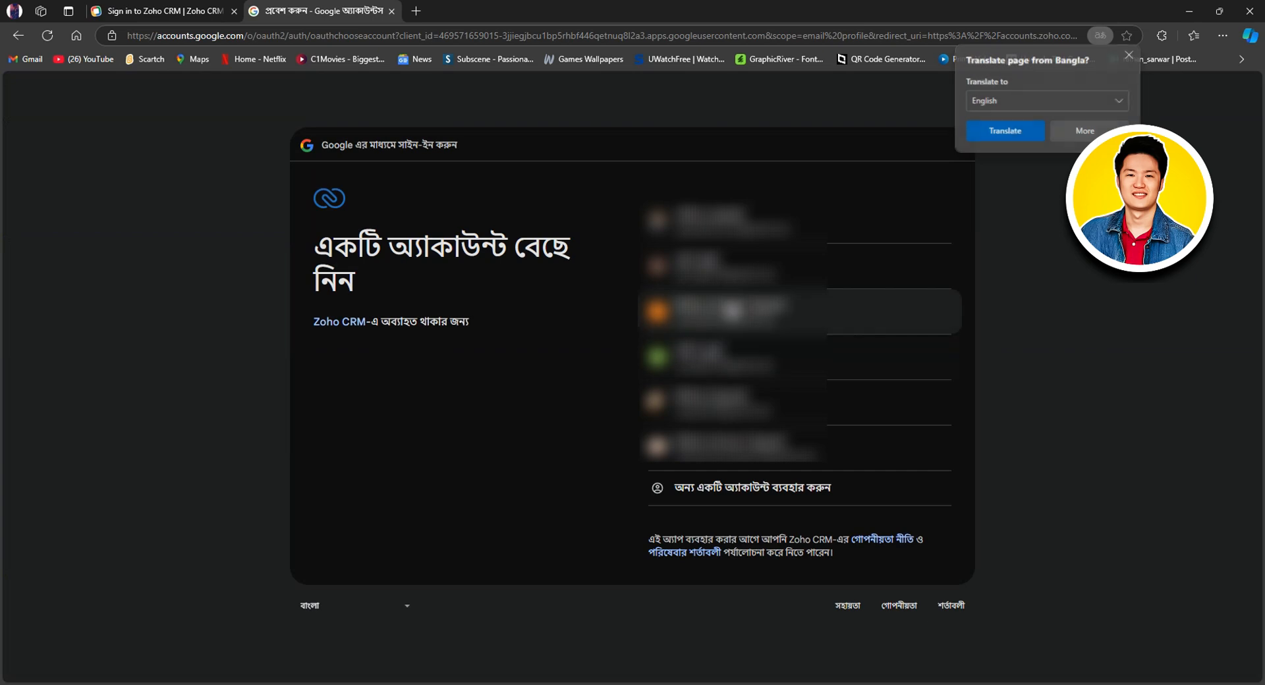
click(733, 317)
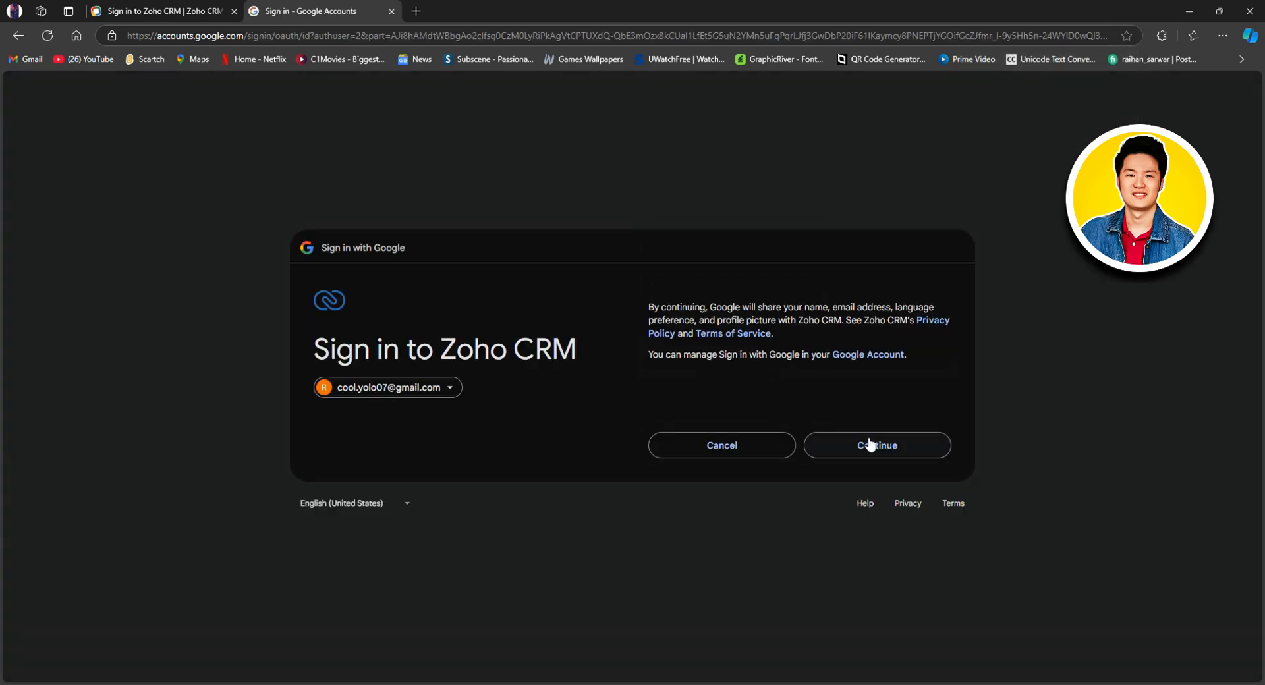
click(875, 452)
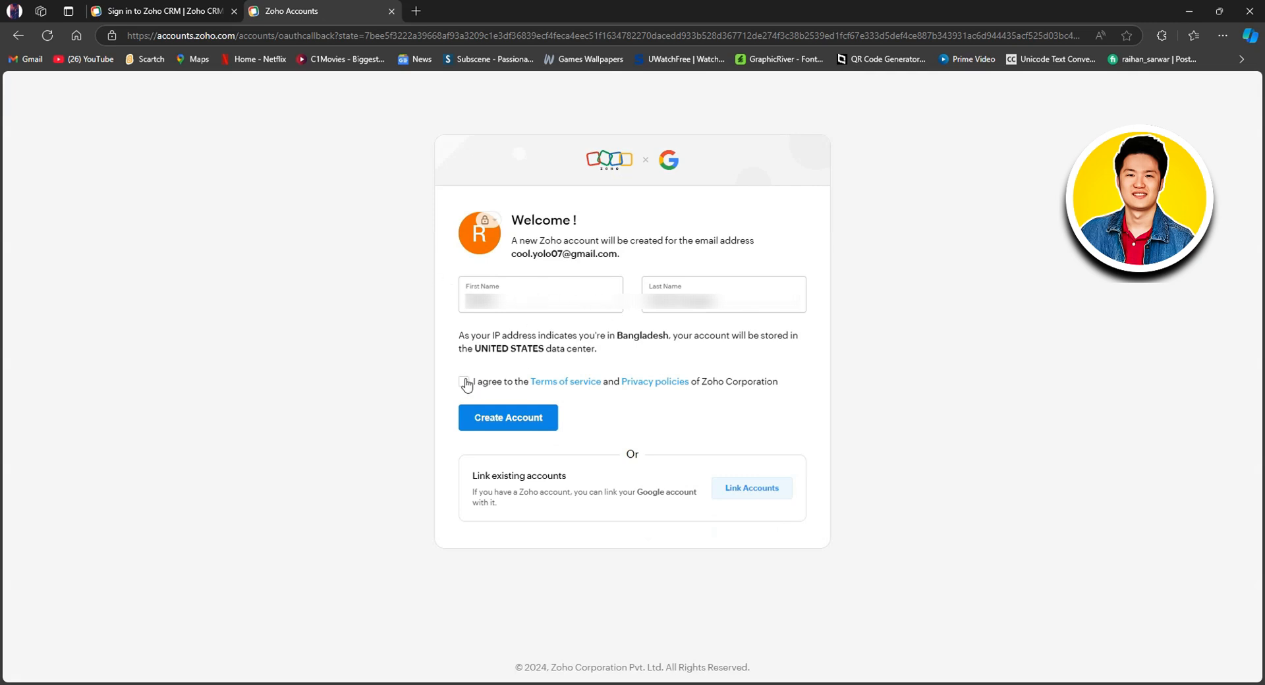
click(464, 384)
click(524, 428)
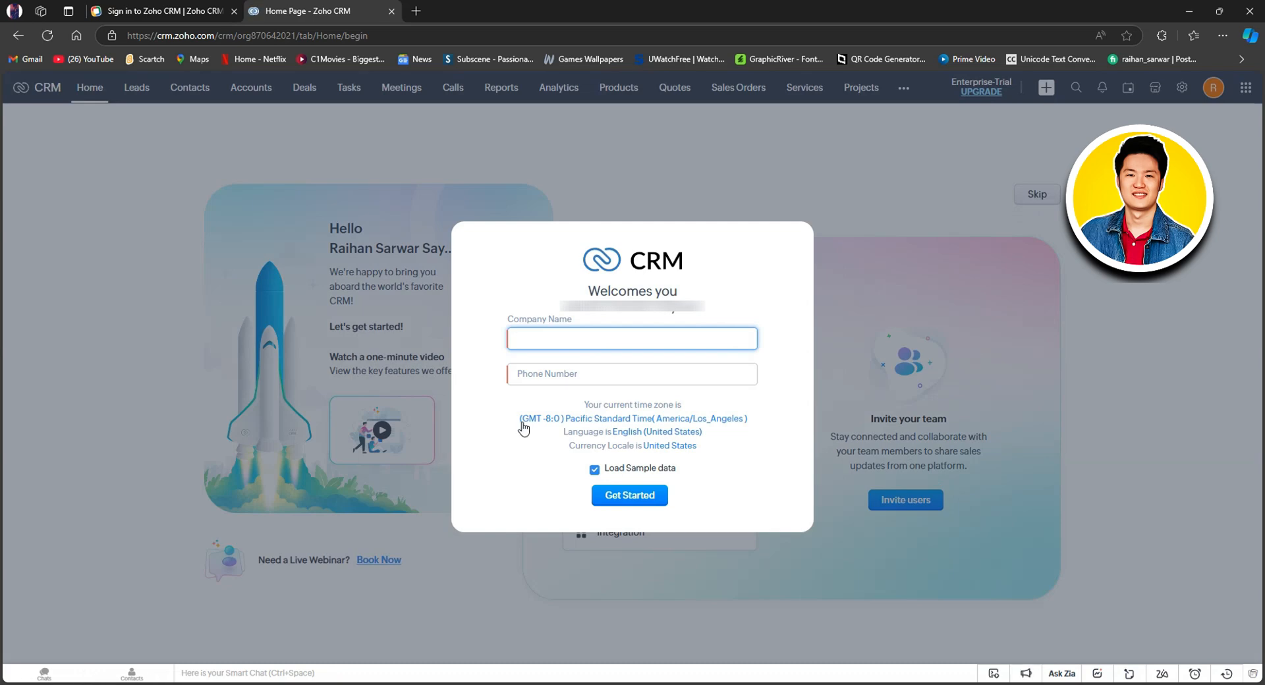
Step: Set the company name to Tech Developer, enter the phone number, and start the CRM with sample data loaded
text(h Developer)
click(543, 379)
click(533, 419)
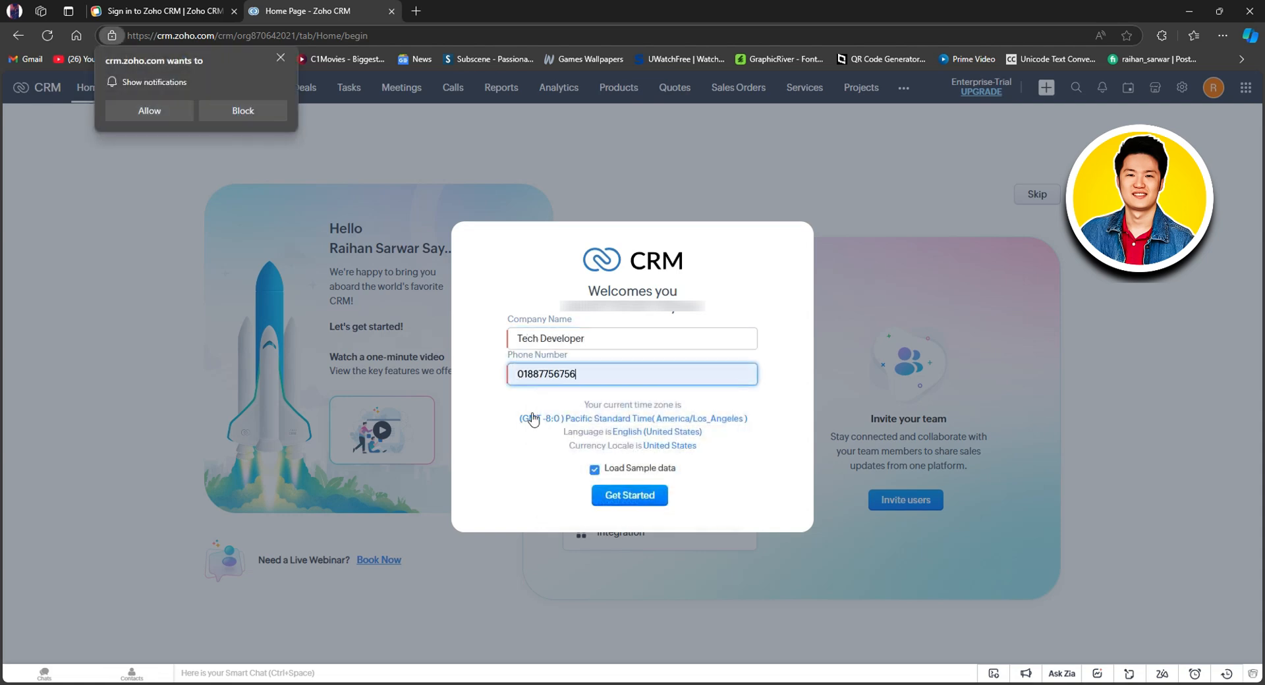
click(499, 420)
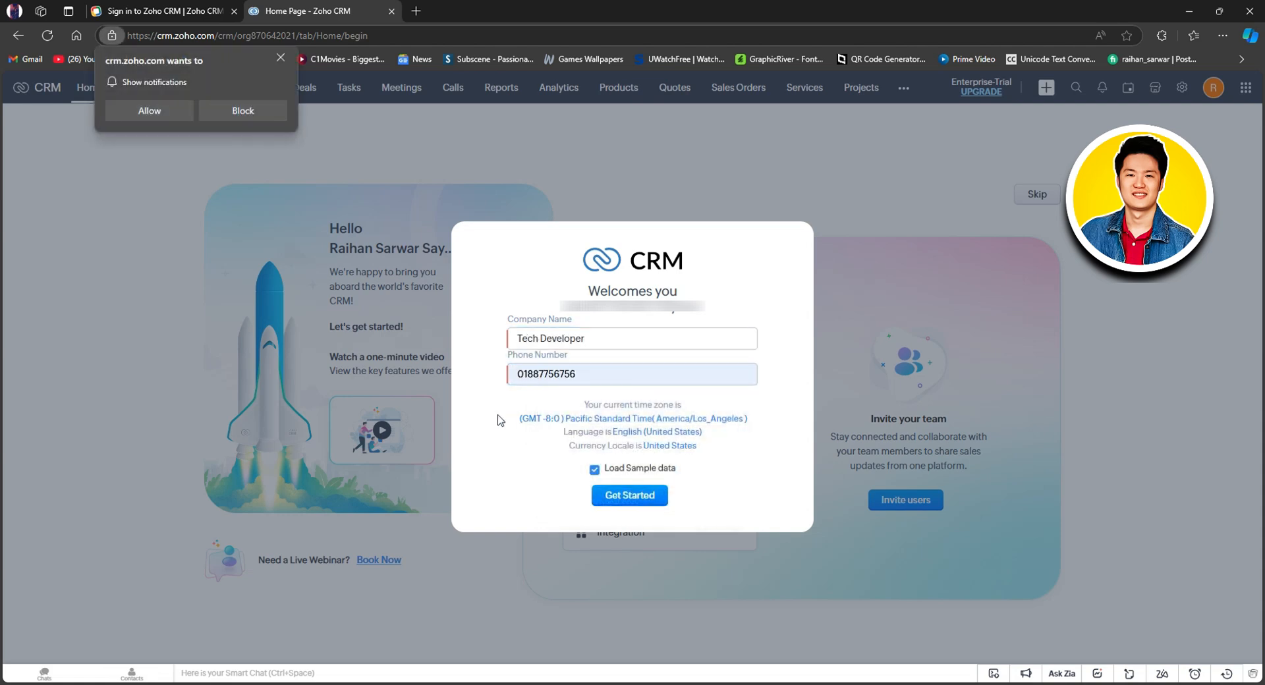
click(627, 495)
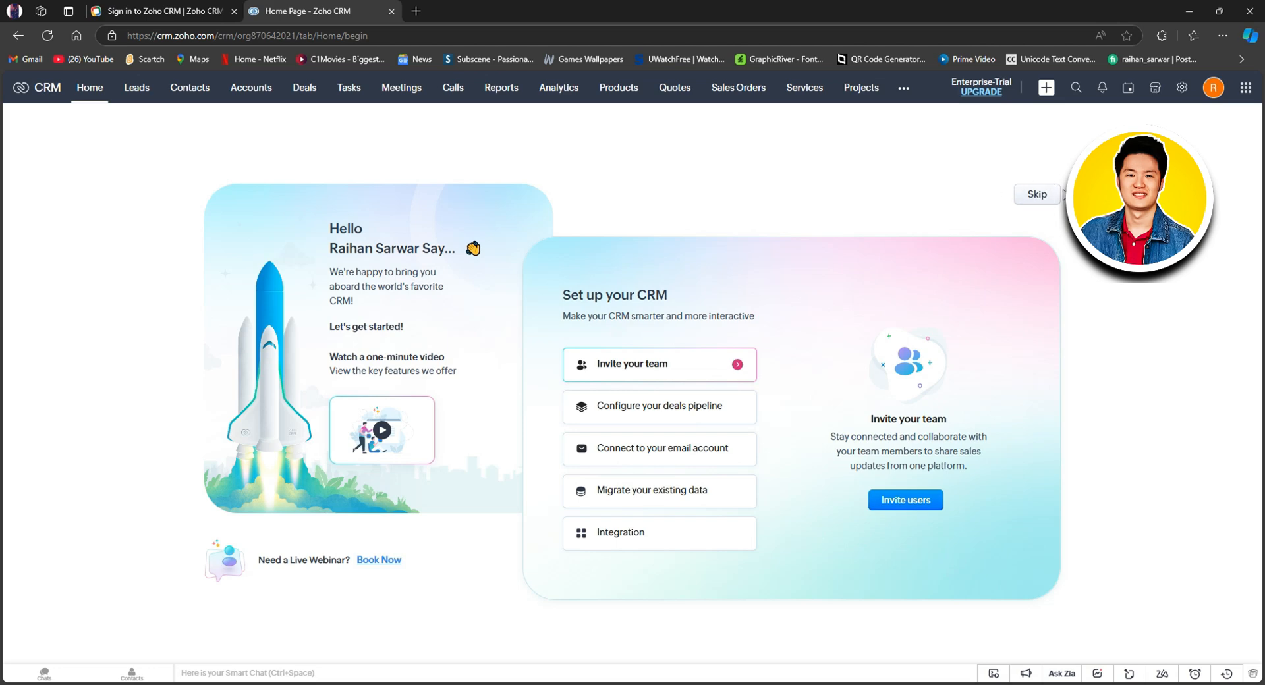
Step: Skip the CRM setup guide and look through the default home dashboard's components and additional options
click(1034, 196)
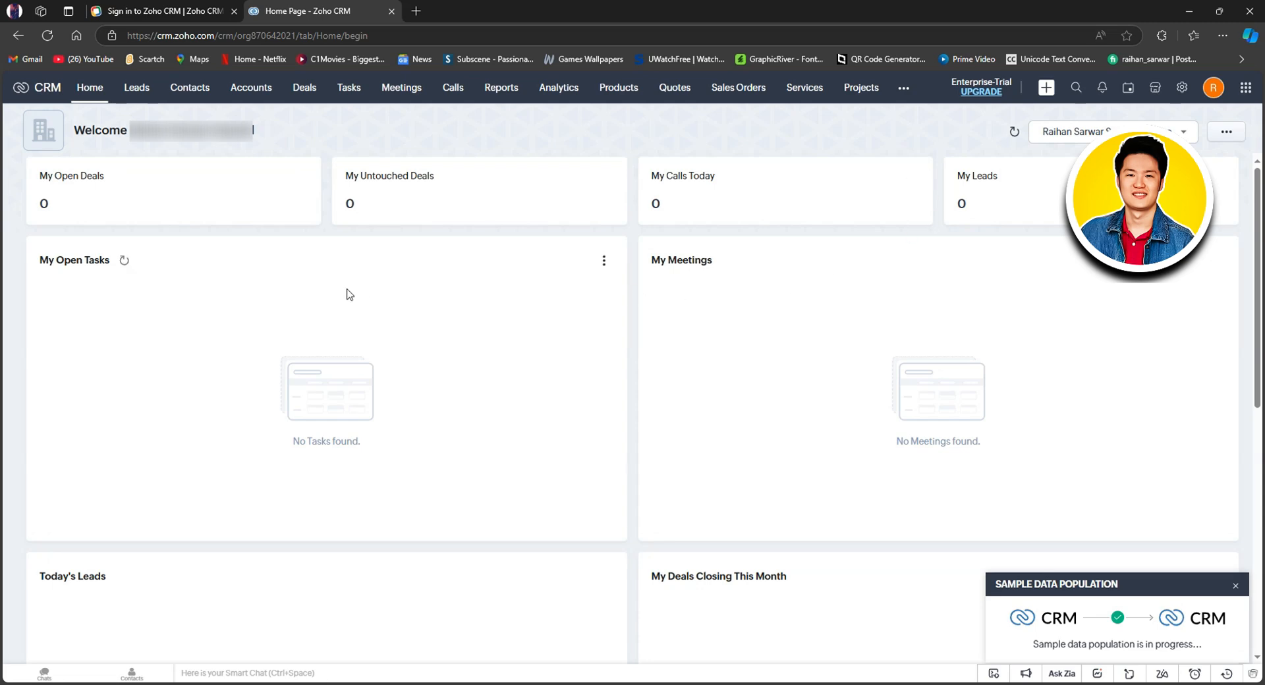
scroll(350, 294, down, 4)
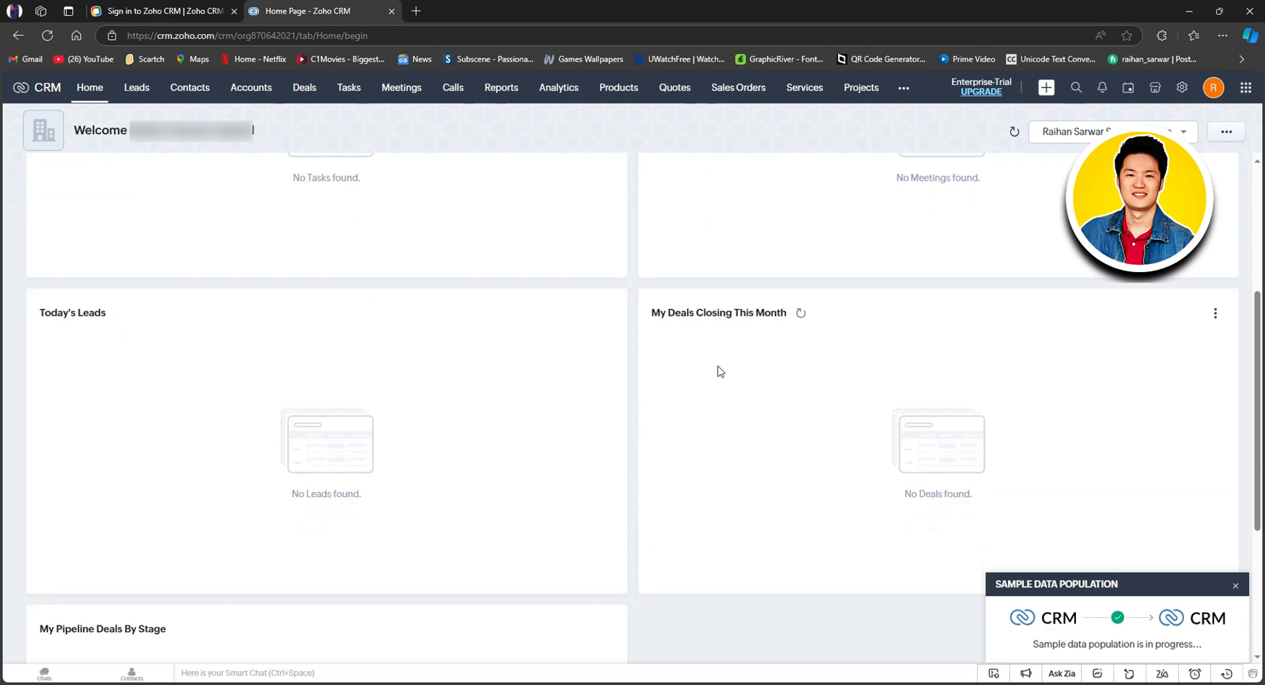
scroll(821, 391, down, 4)
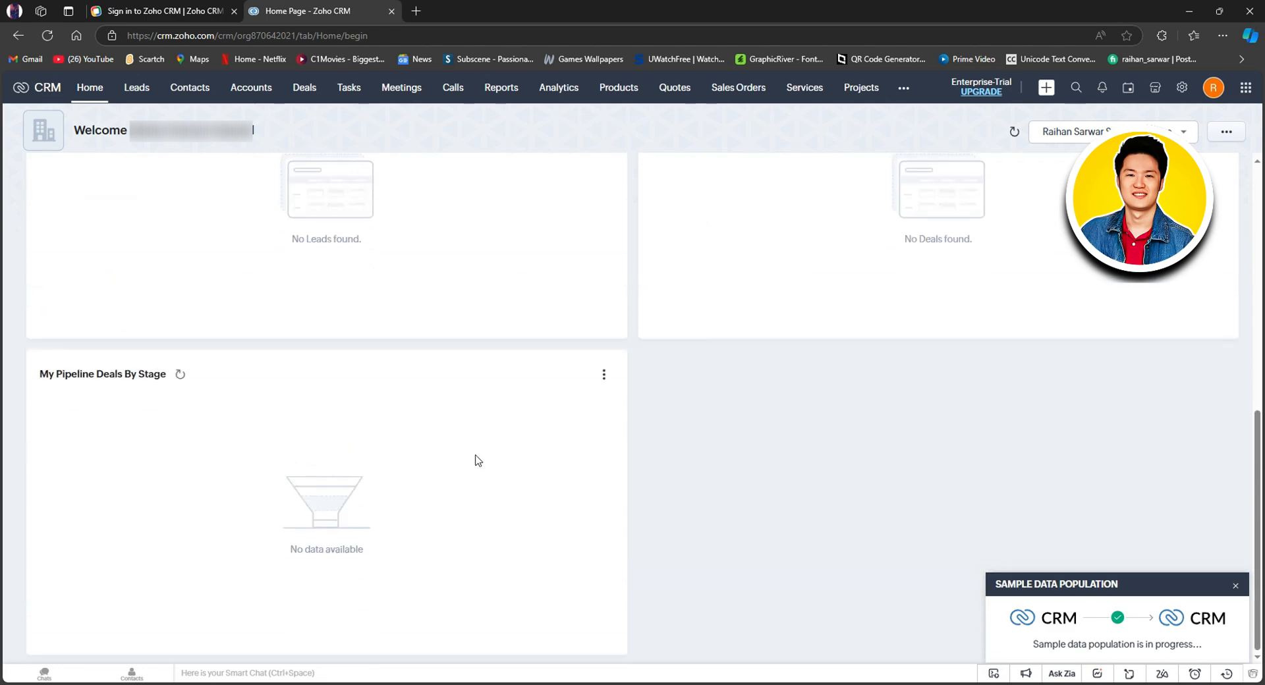
scroll(478, 461, up, 8)
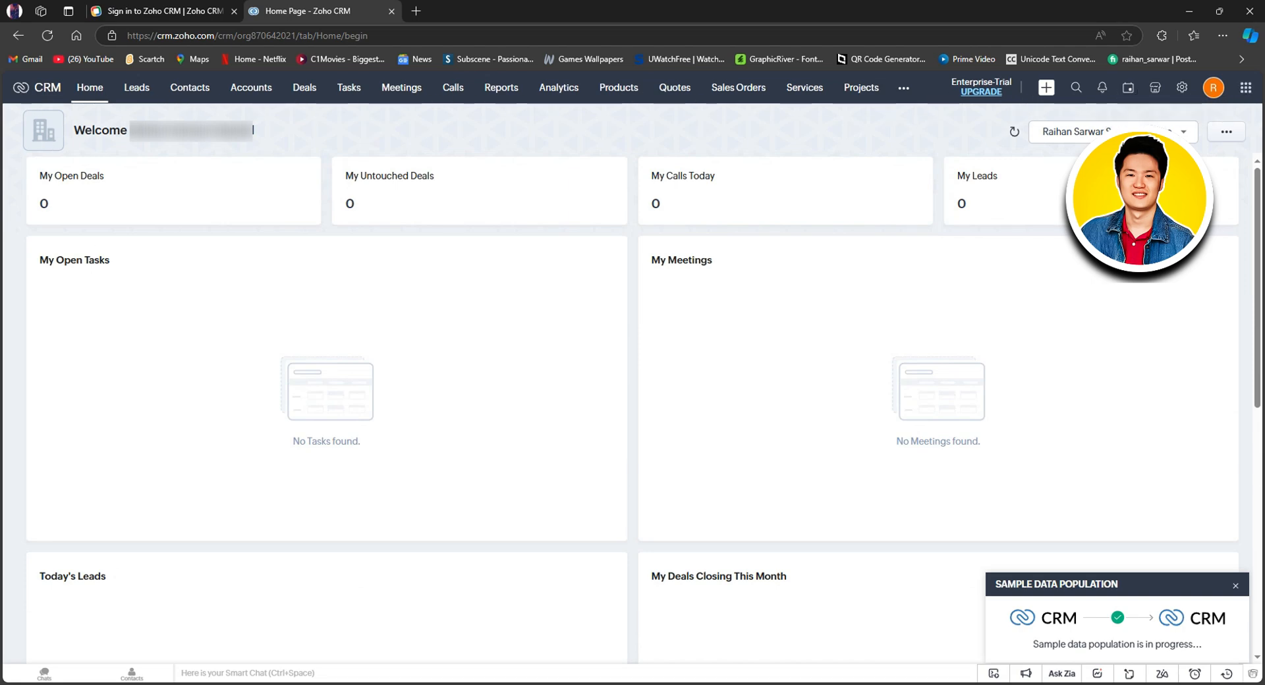
click(1226, 133)
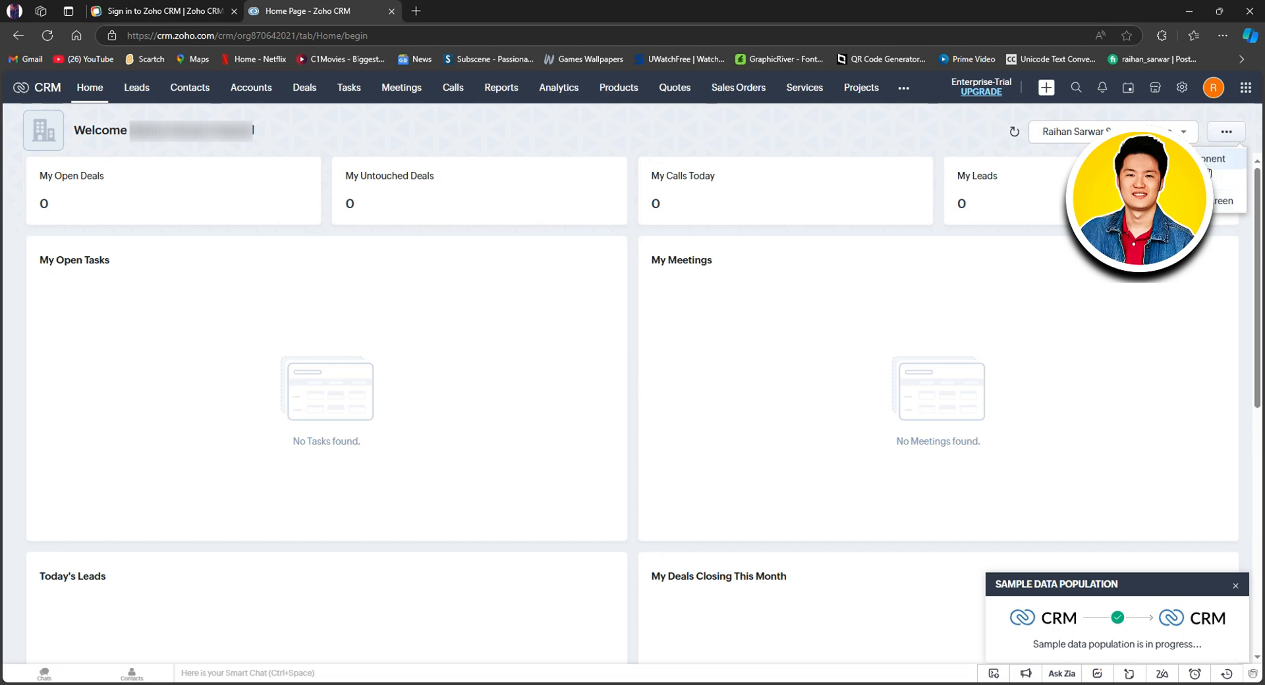
click(1179, 179)
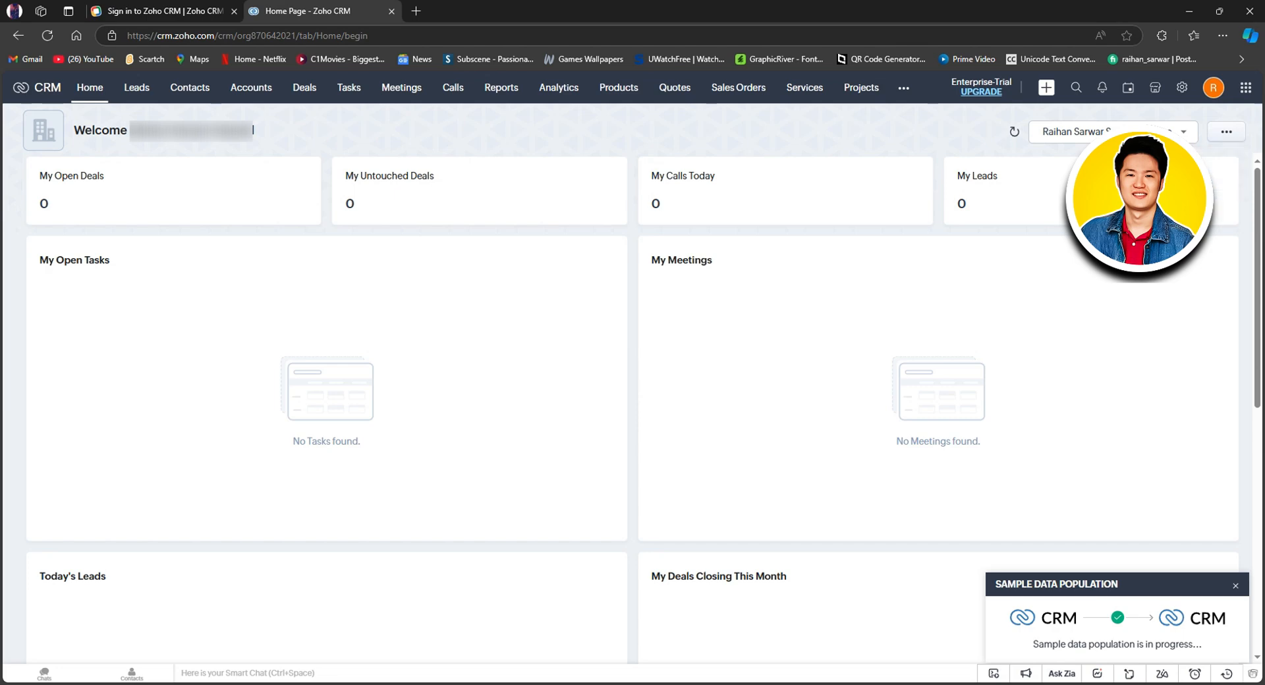
Step: Switch the home page to Classic View and review its open tasks, today's meetings, and amount-by-stage chart
click(1184, 135)
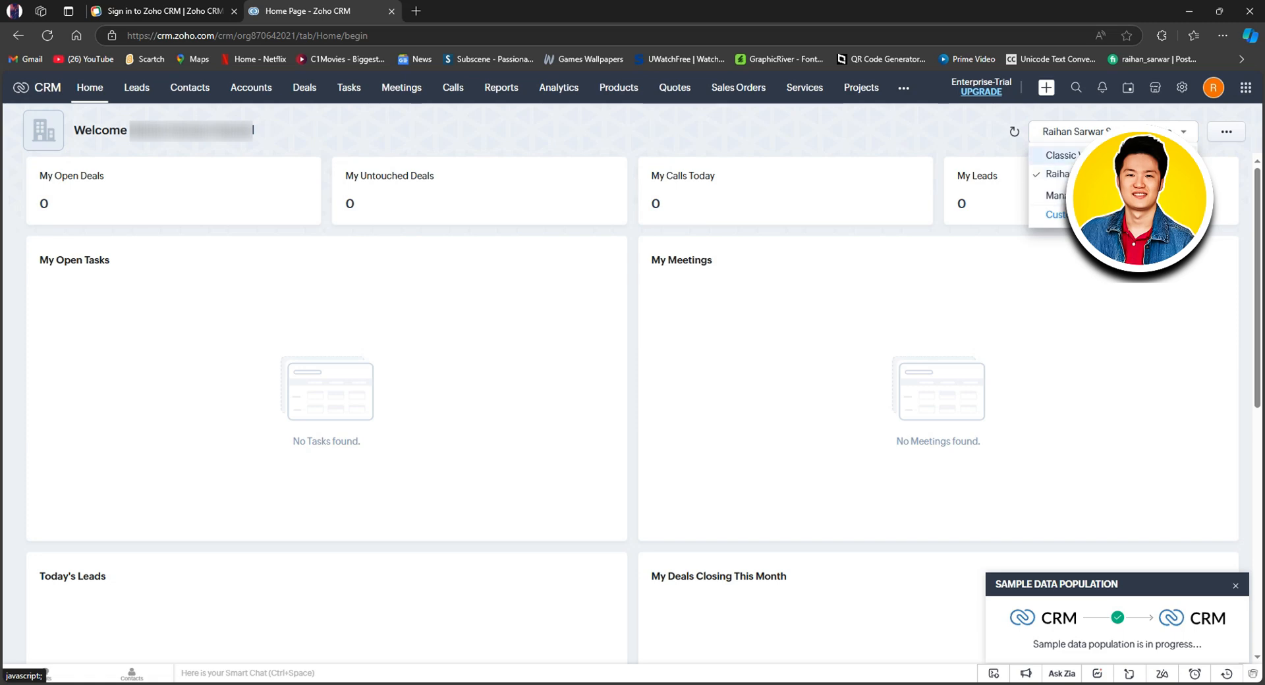
click(1058, 154)
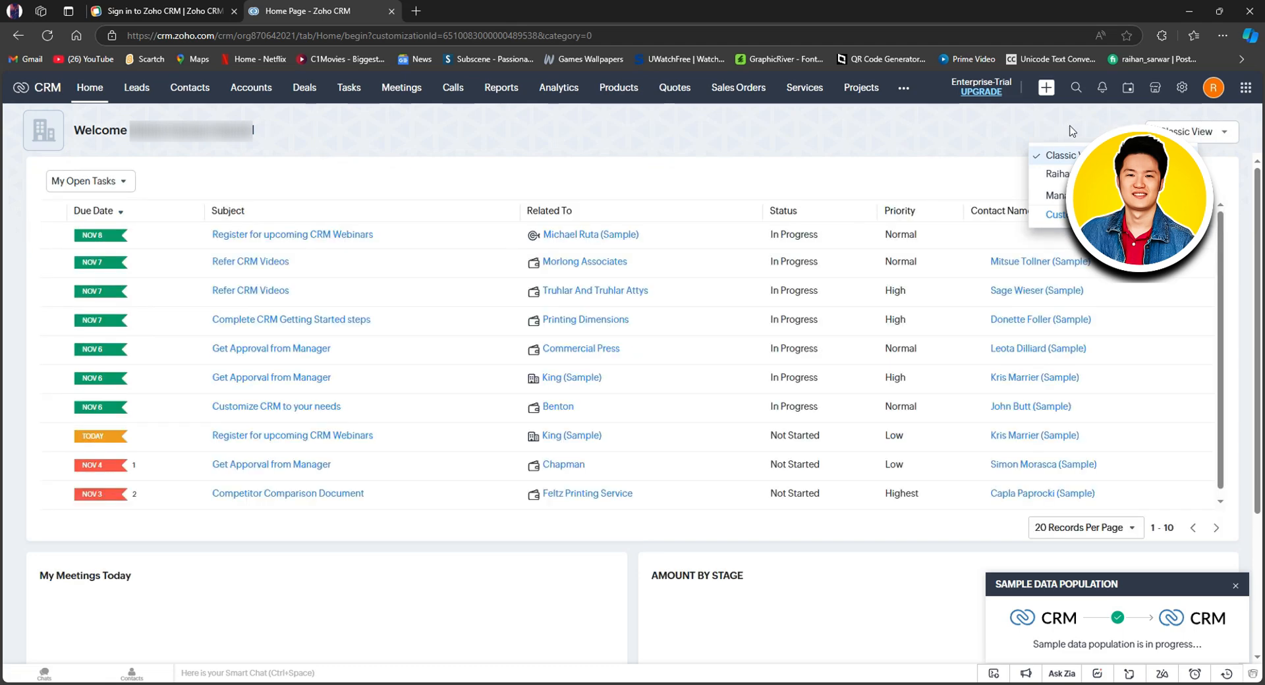
click(1205, 136)
click(1222, 138)
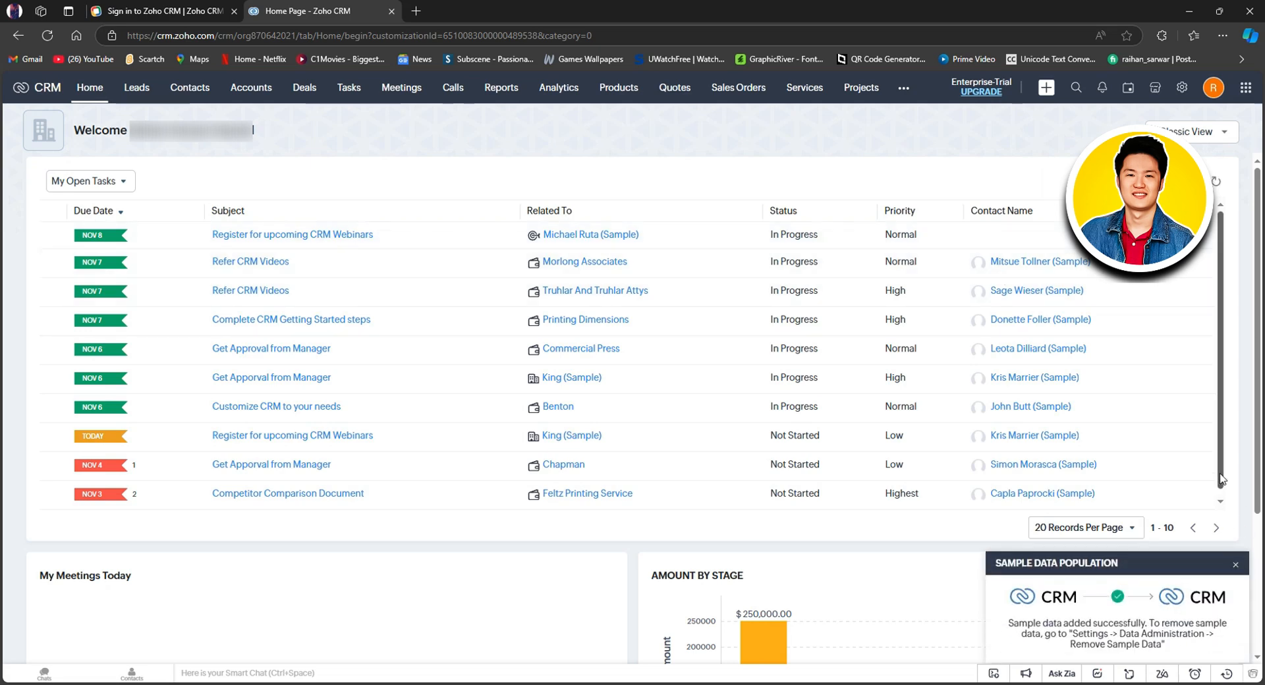
scroll(195, 319, down, 1)
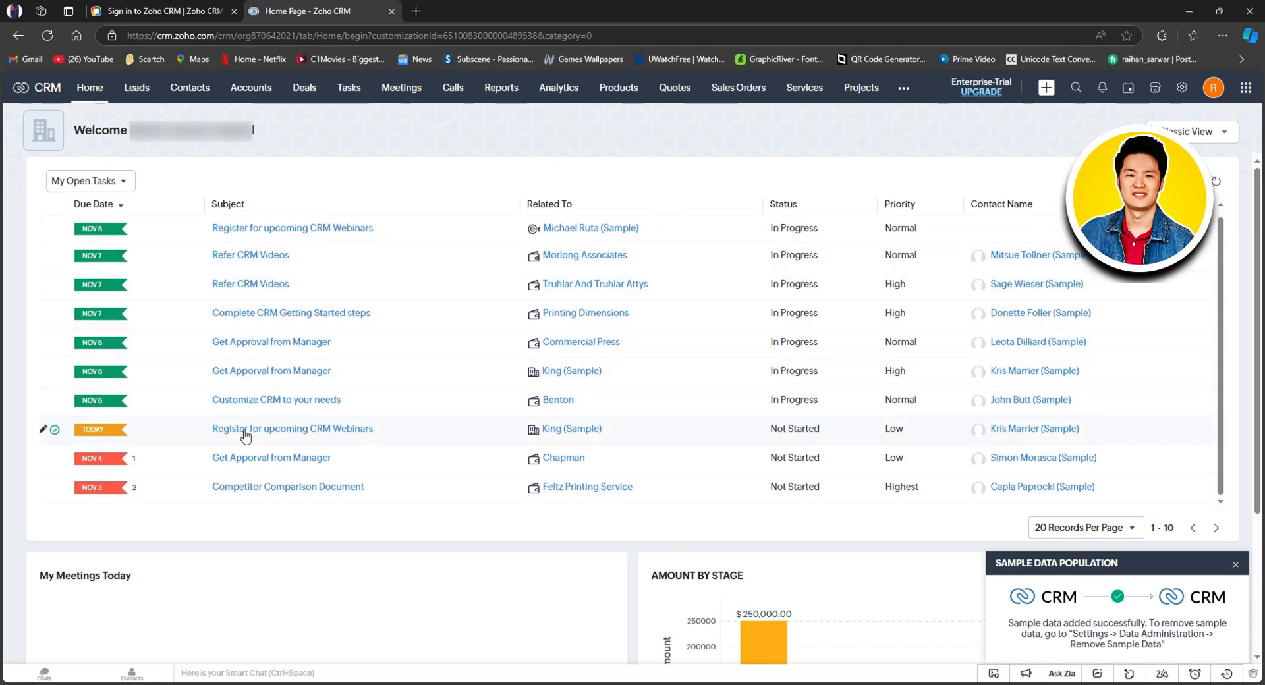
scroll(638, 392, down, 3)
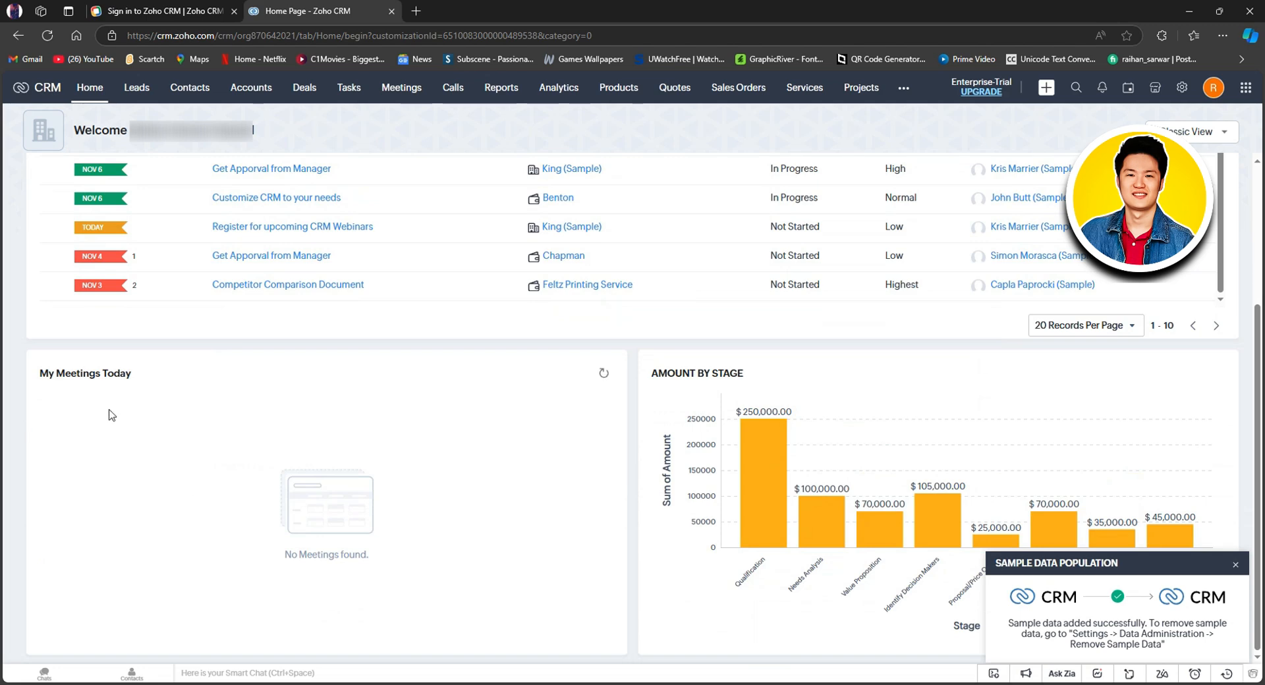
scroll(309, 455, up, 3)
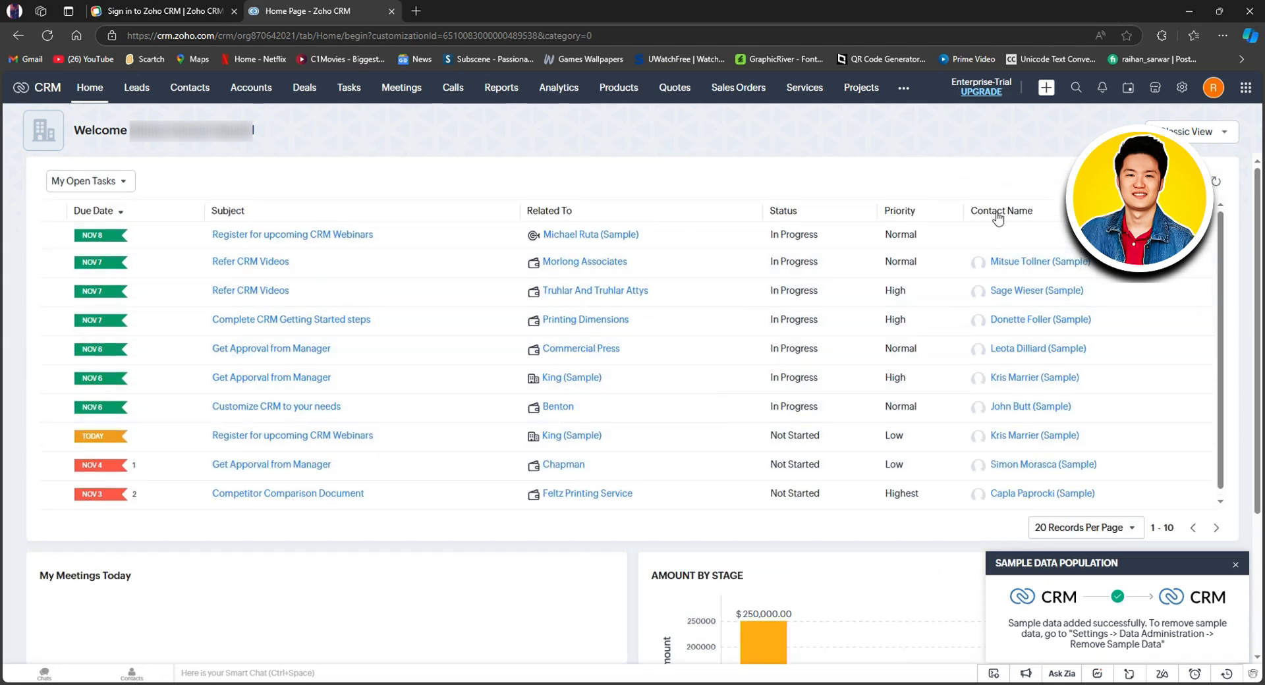
Step: Switch the home page to the manager view and examine its performance overview, lead sources, pipeline, top deals, and rep rankings
click(1228, 135)
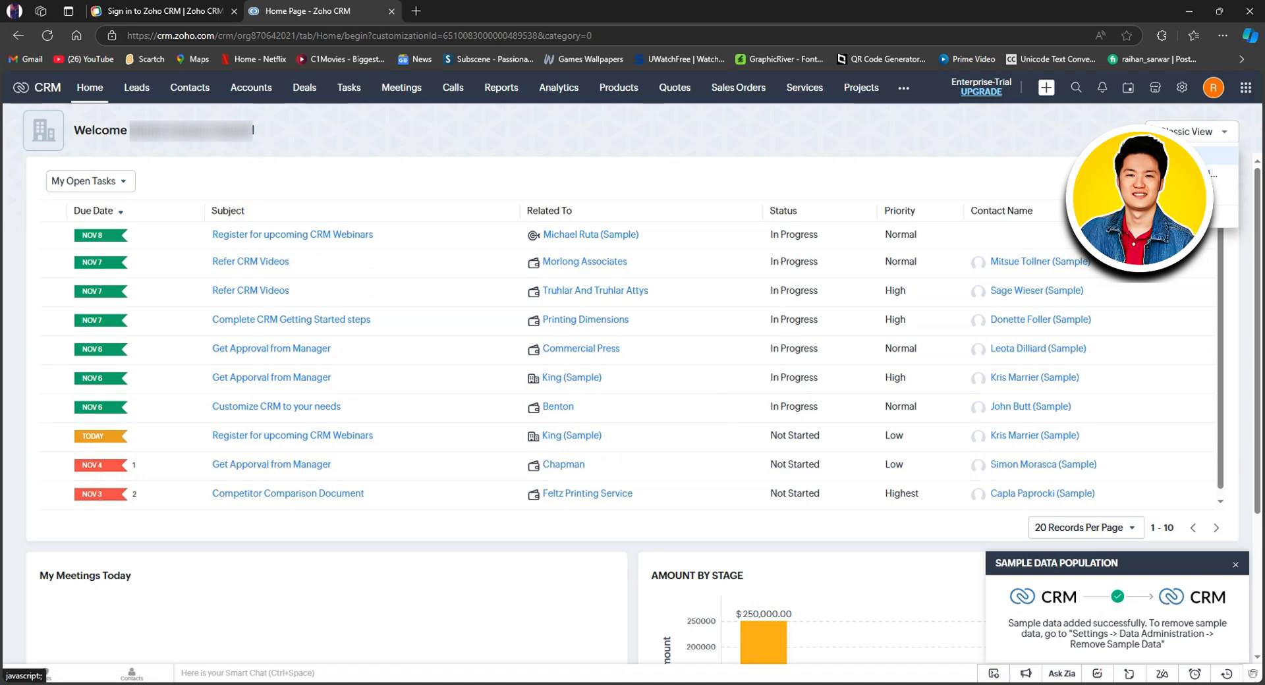
click(1181, 195)
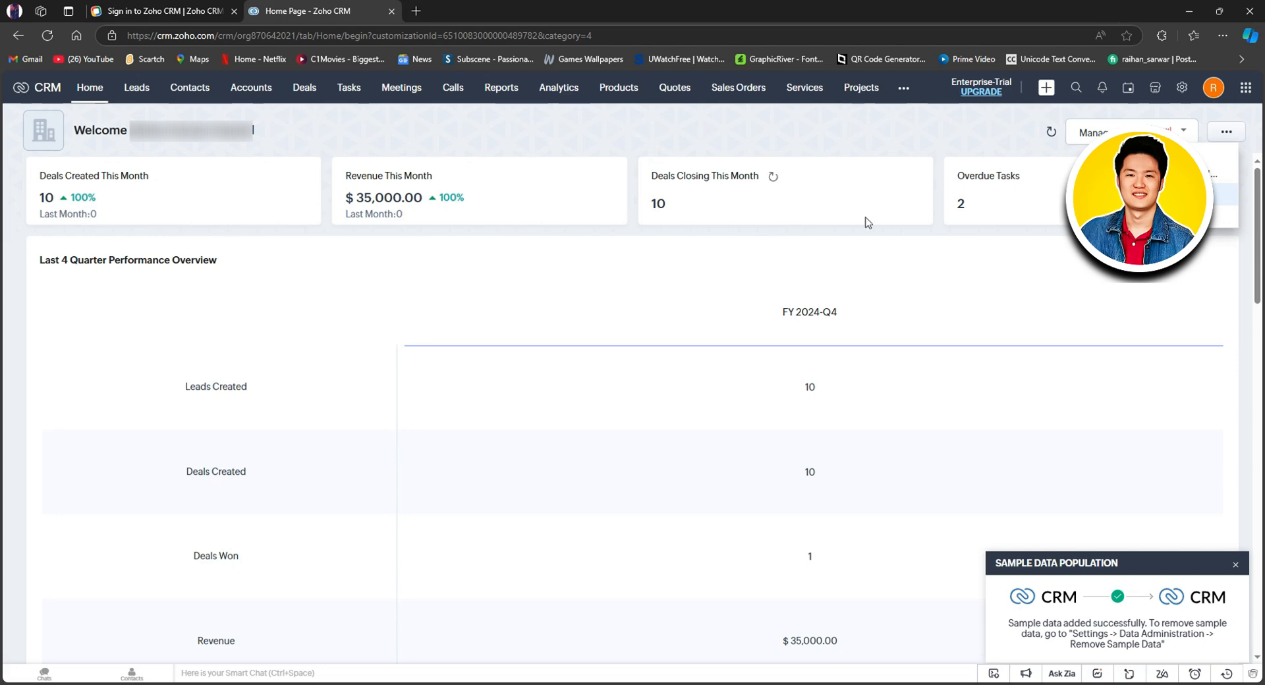
scroll(975, 327, down, 3)
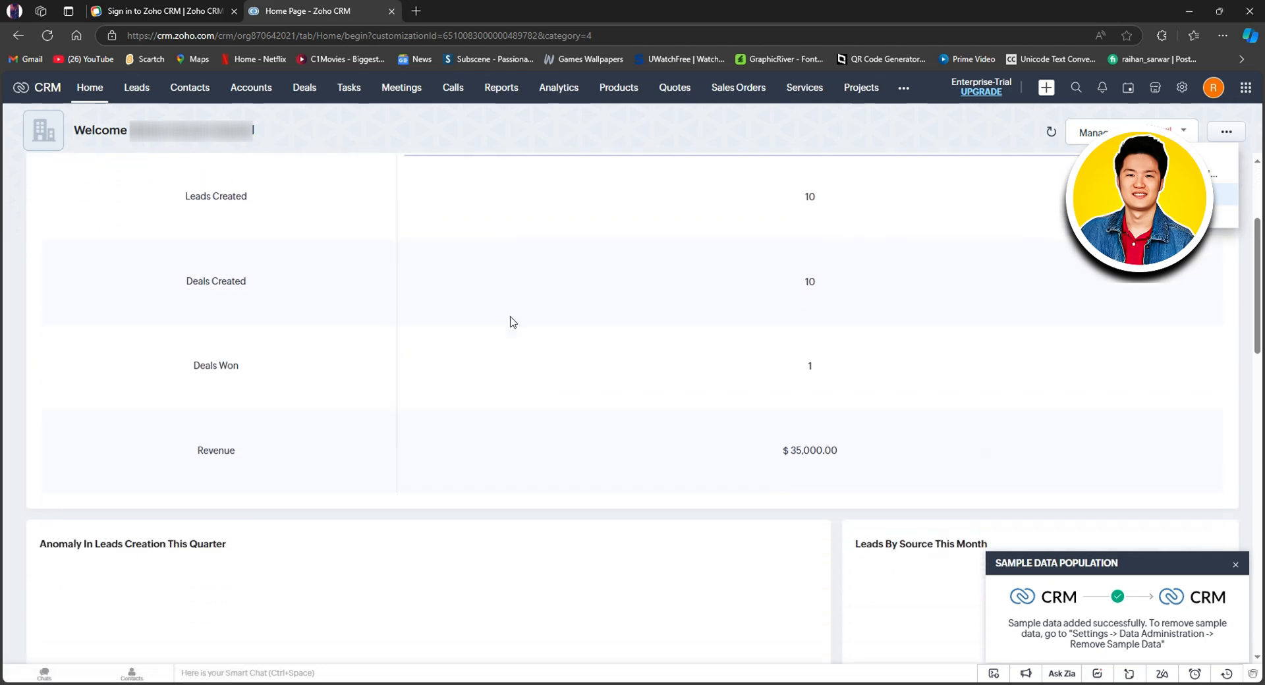
scroll(513, 321, down, 3)
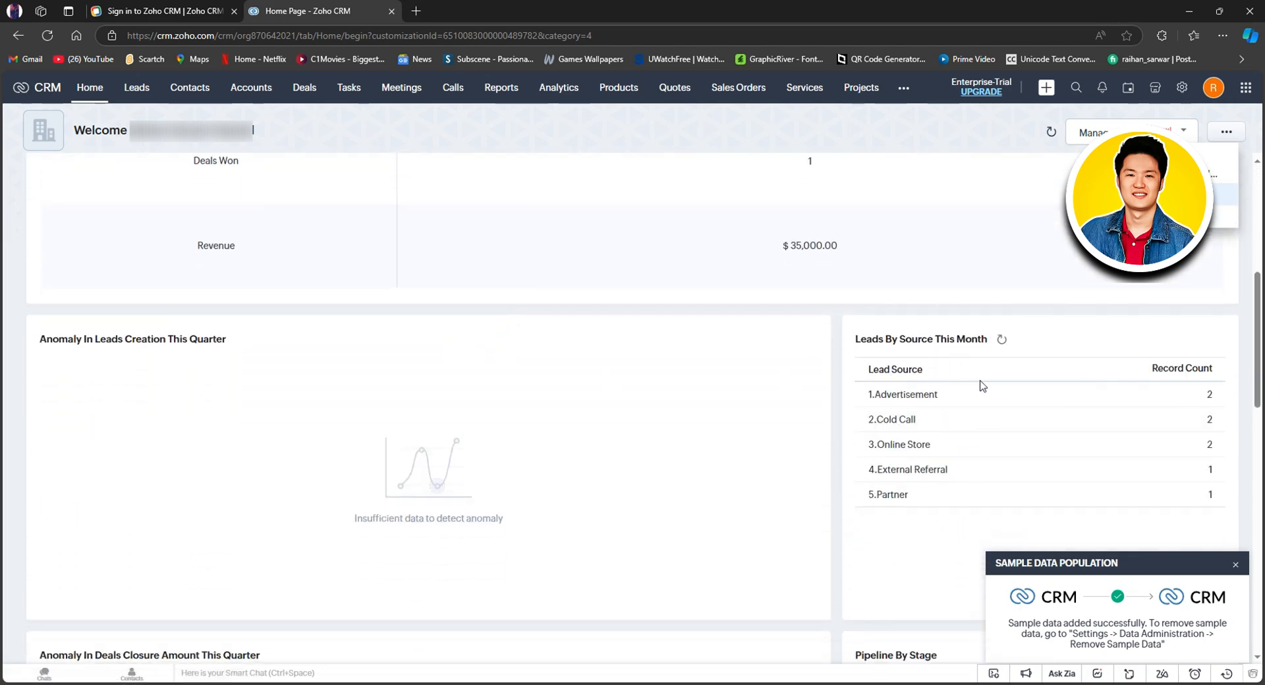
scroll(952, 401, down, 5)
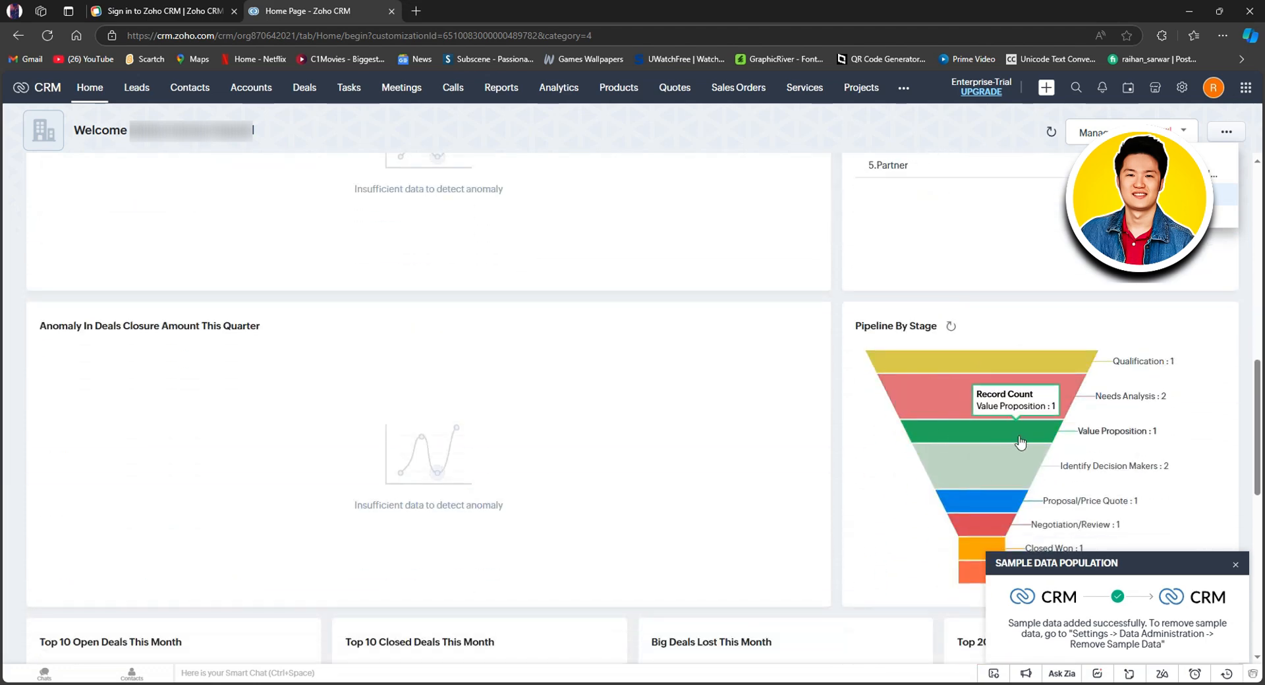
scroll(725, 409, down, 5)
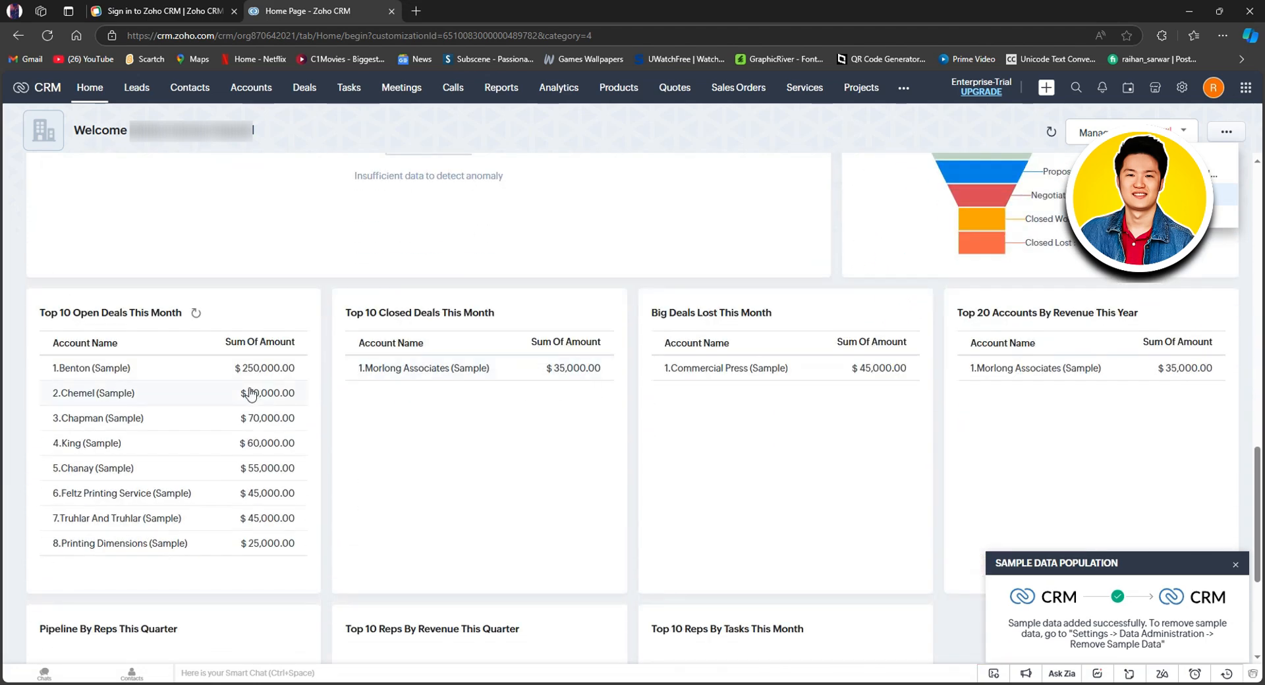
scroll(910, 522, down, 1)
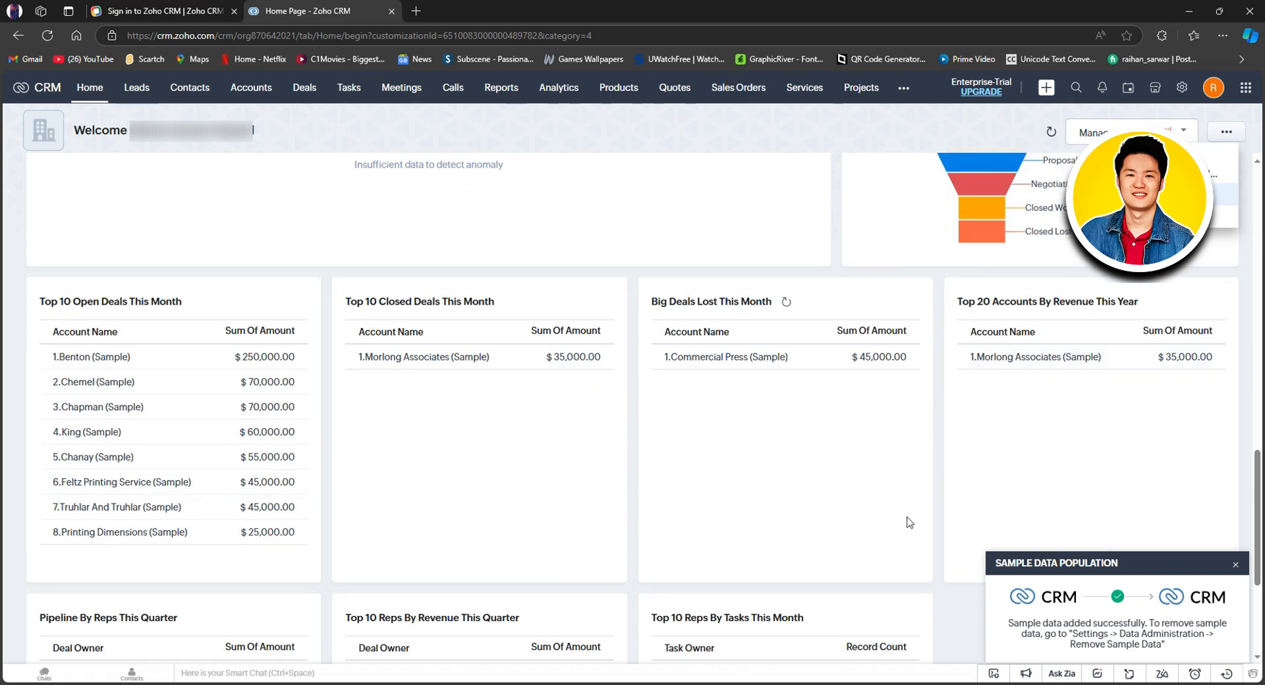
scroll(909, 523, down, 3)
scroll(277, 525, up, 1)
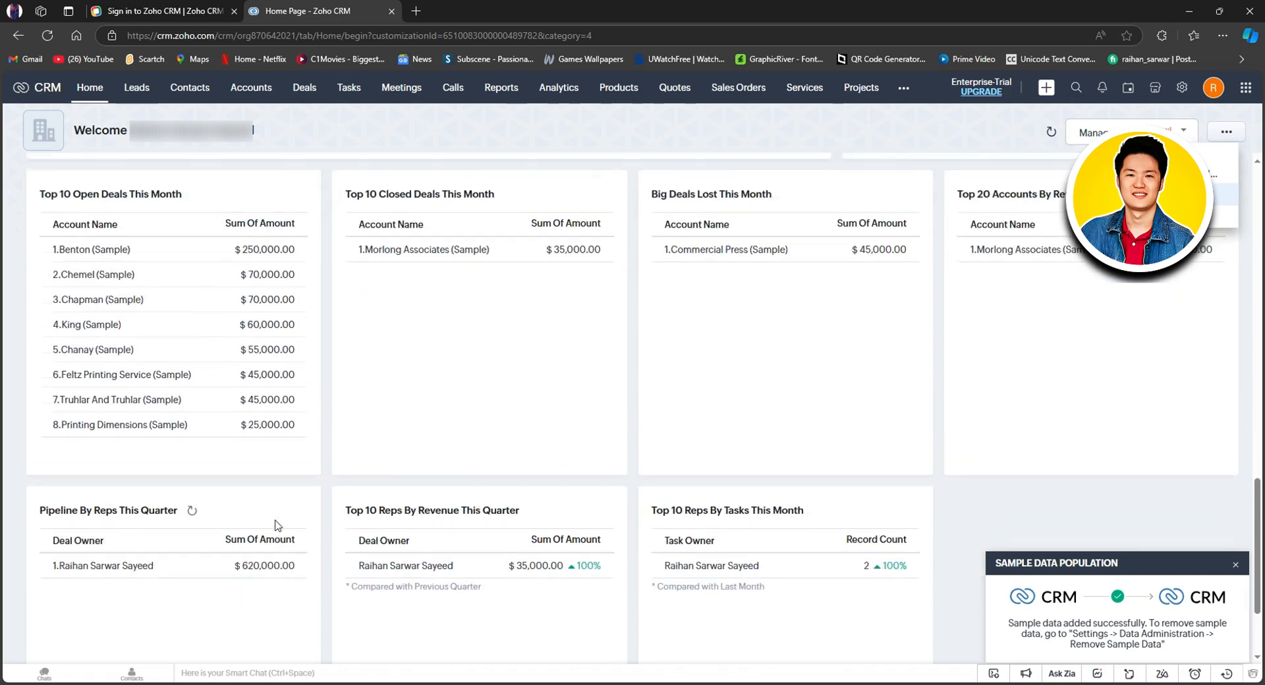
scroll(296, 532, up, 1)
scroll(378, 516, up, 4)
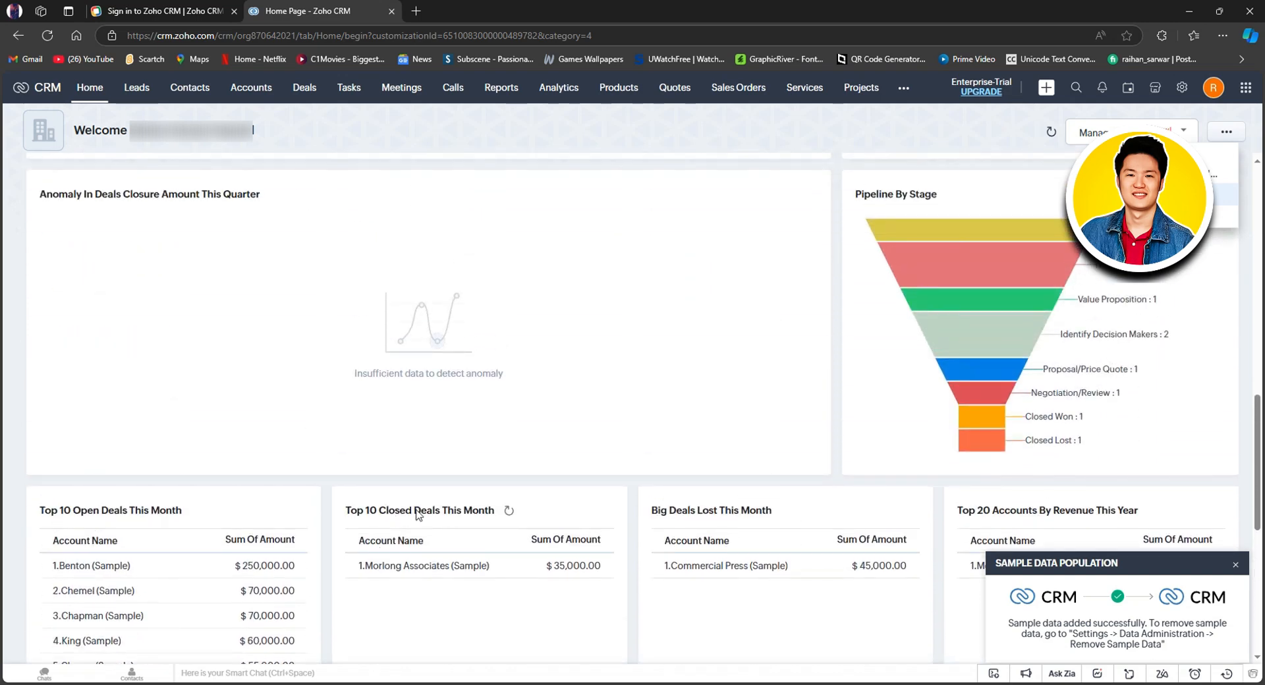
scroll(416, 515, up, 10)
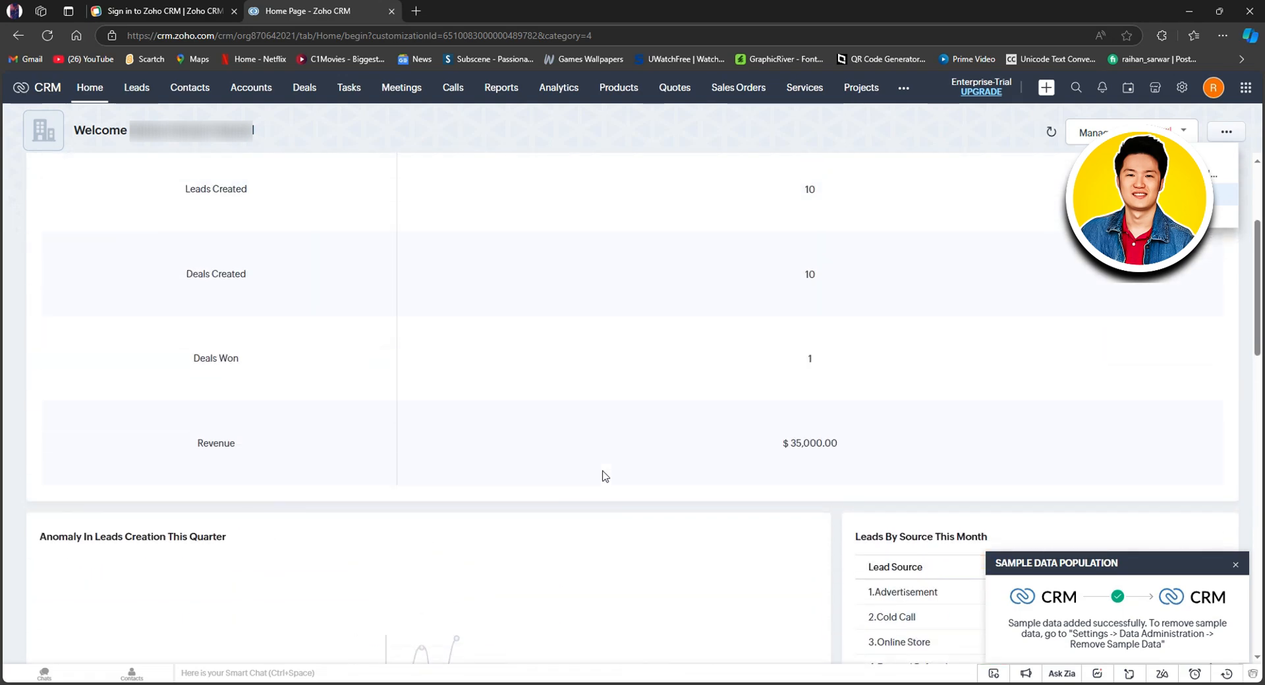
scroll(605, 476, up, 3)
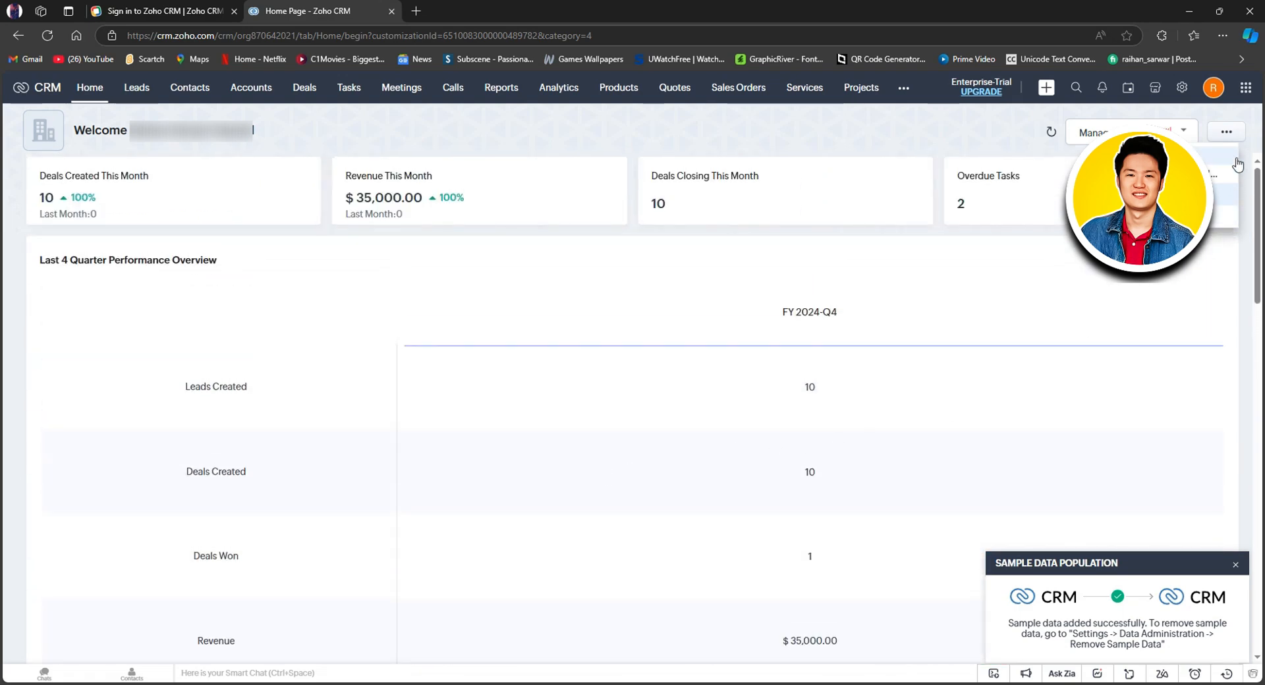
Step: Start customizing the components of the manager's home page and choose the Lead Analytics dashboard as the source
click(1184, 131)
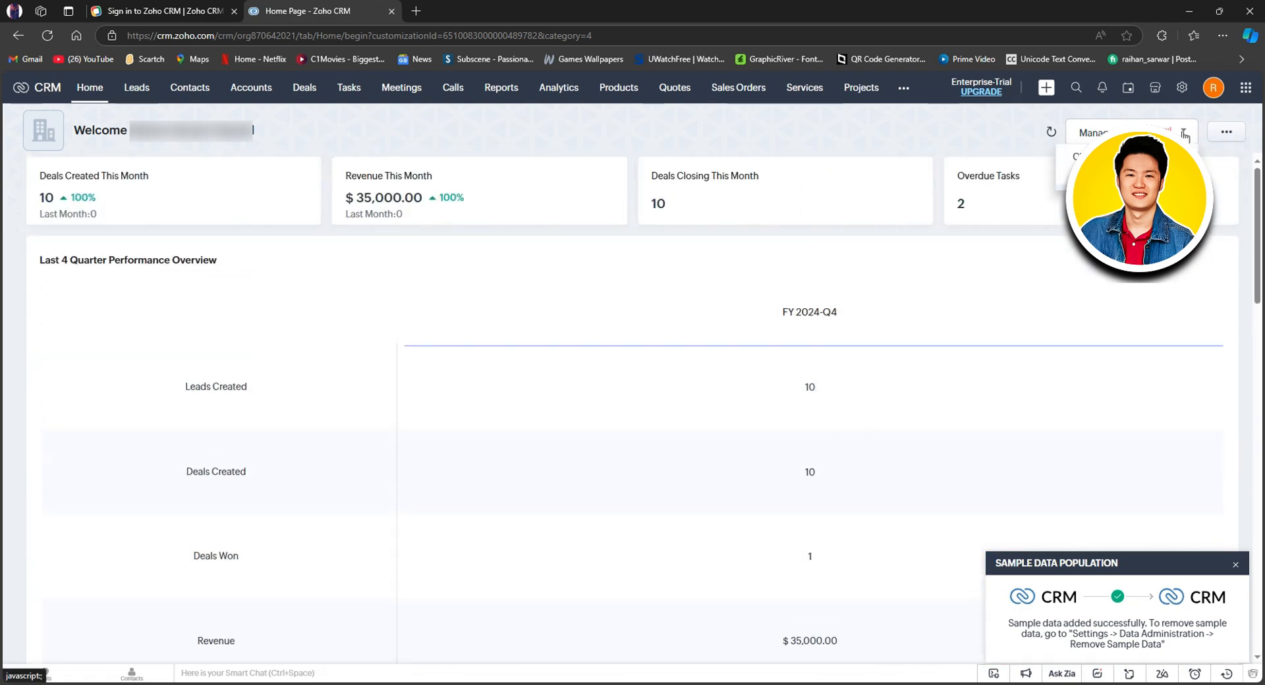
click(1227, 132)
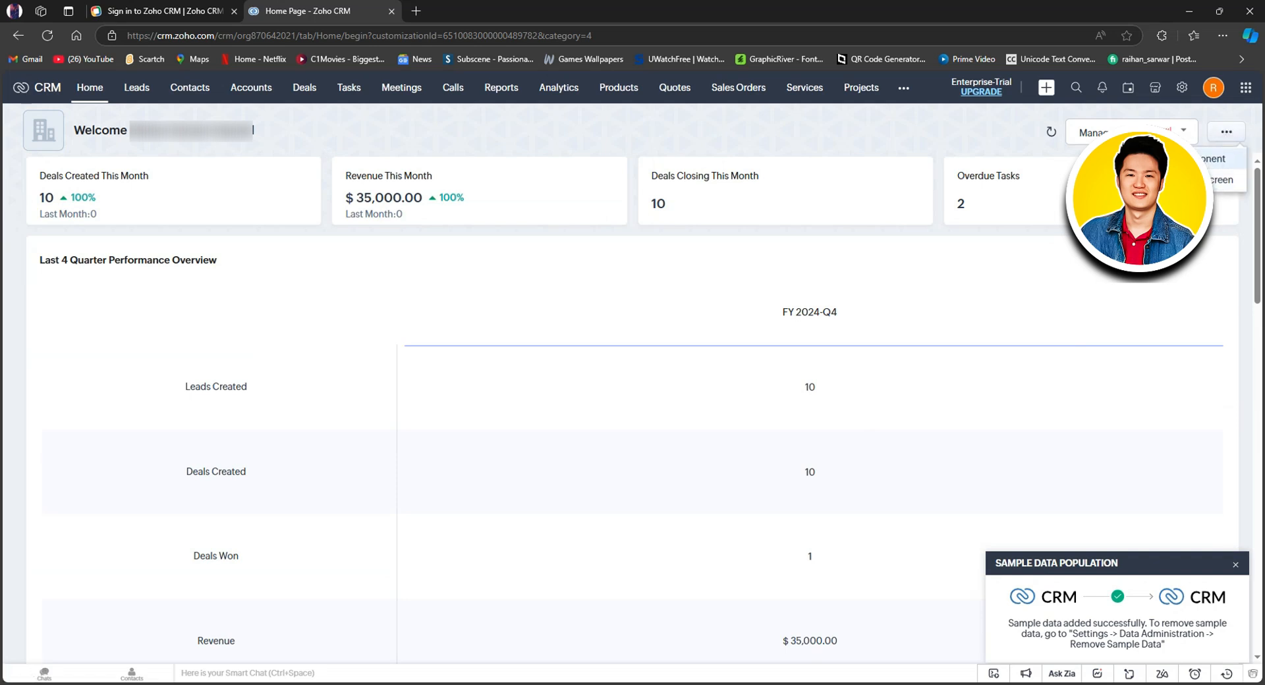
click(1213, 159)
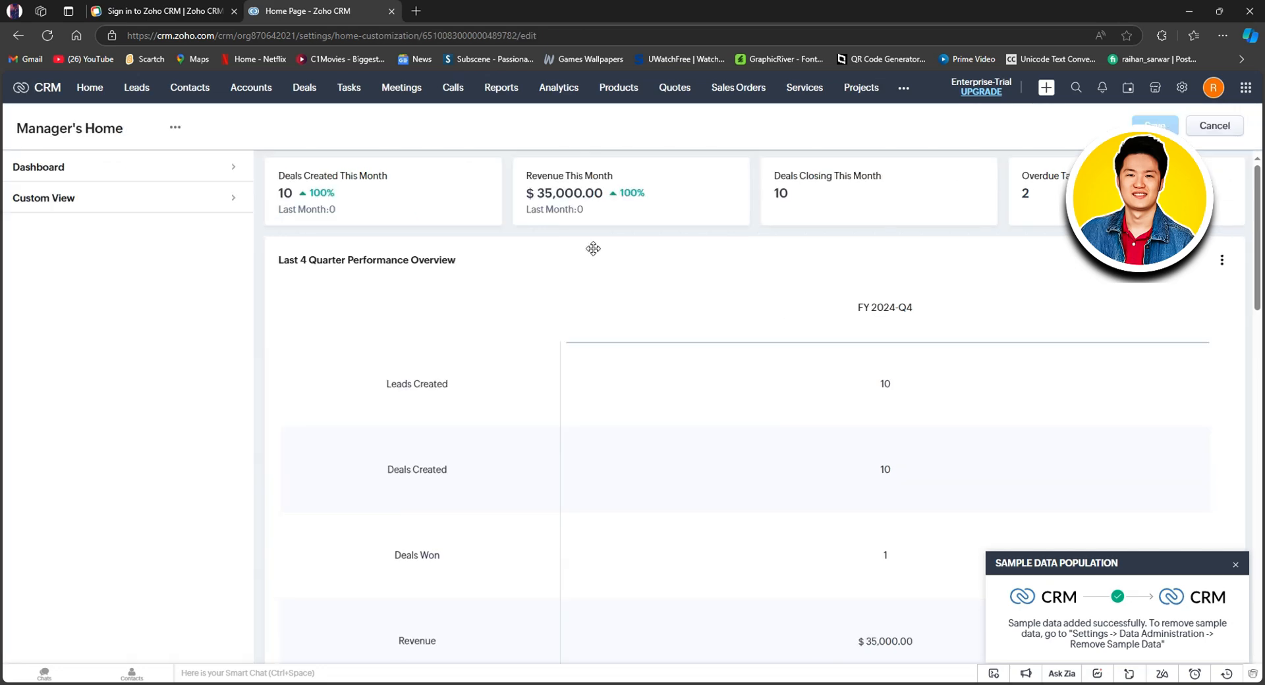
click(123, 175)
click(129, 234)
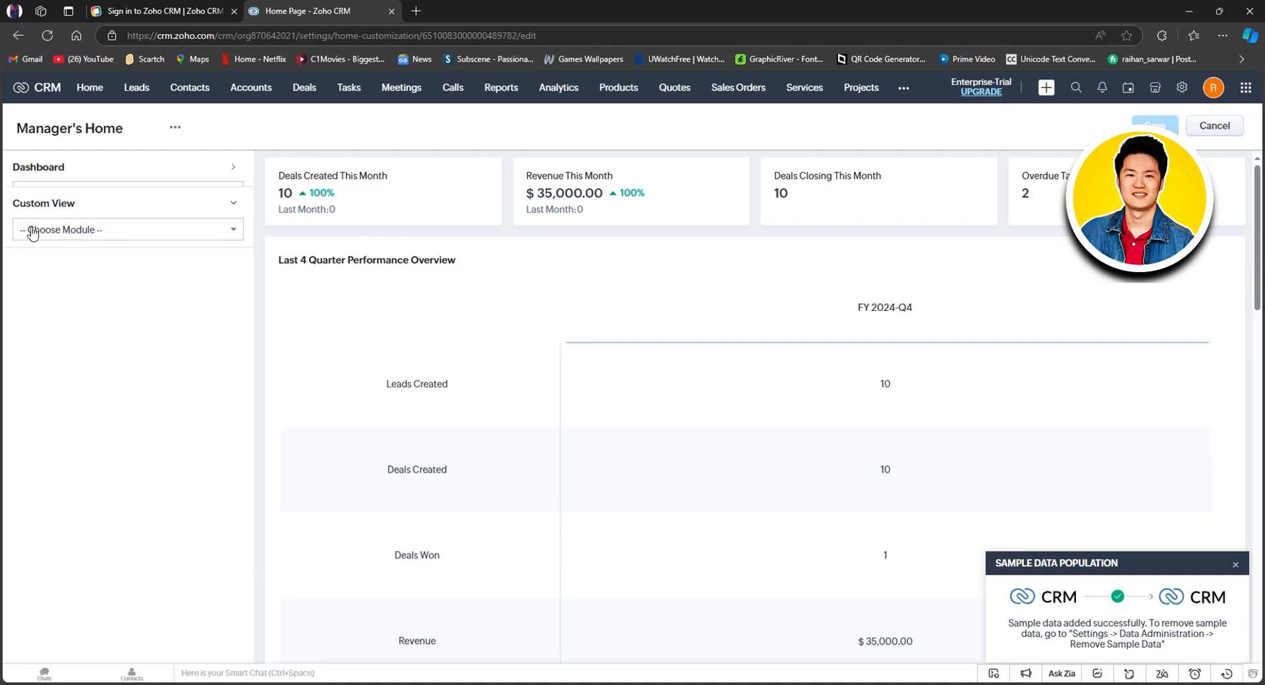
click(141, 176)
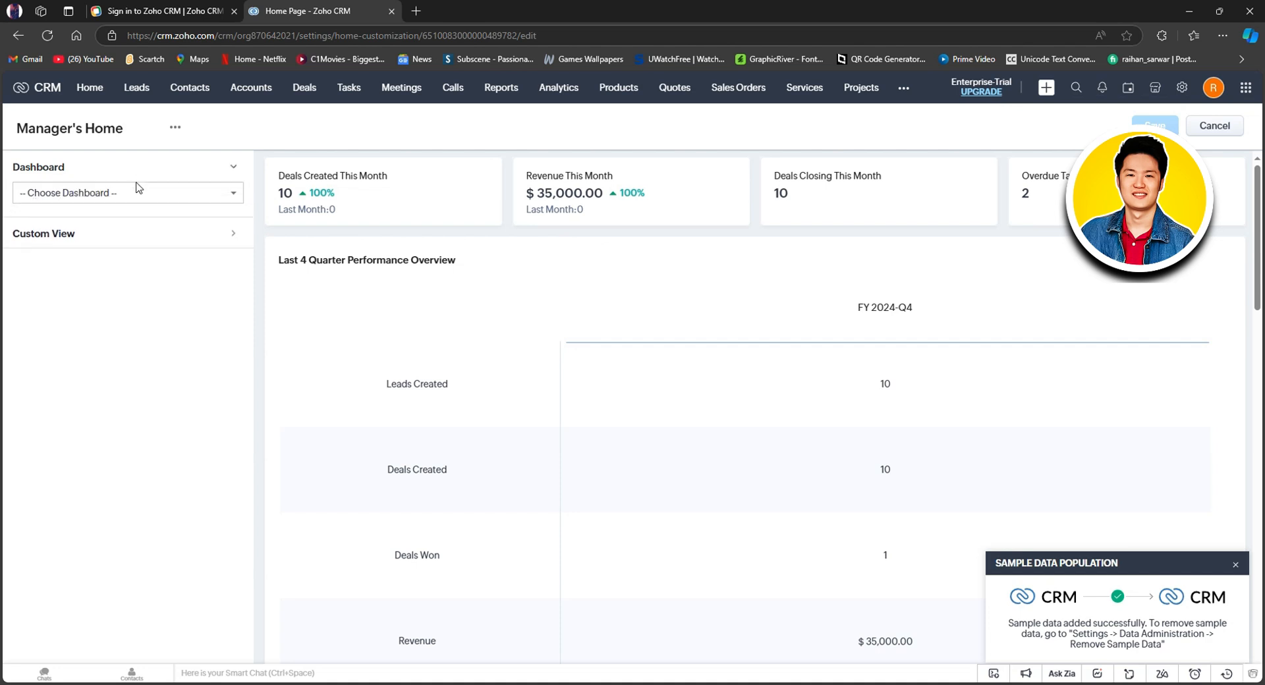
click(108, 194)
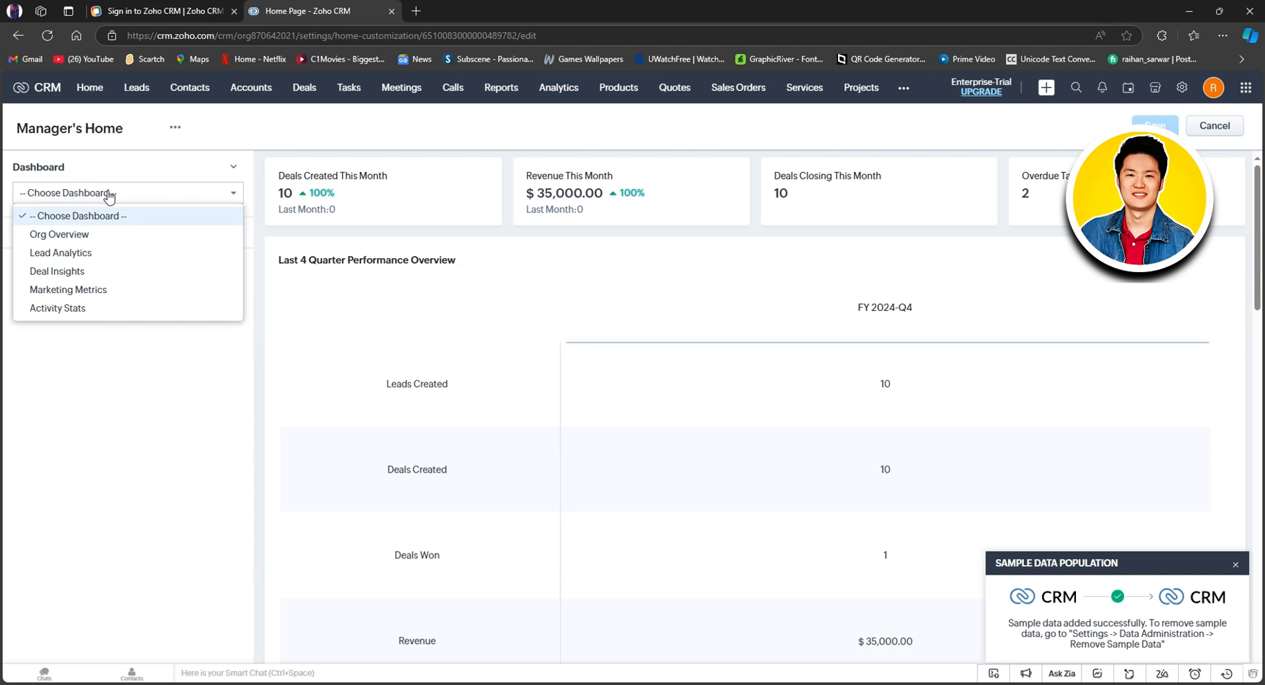
click(111, 262)
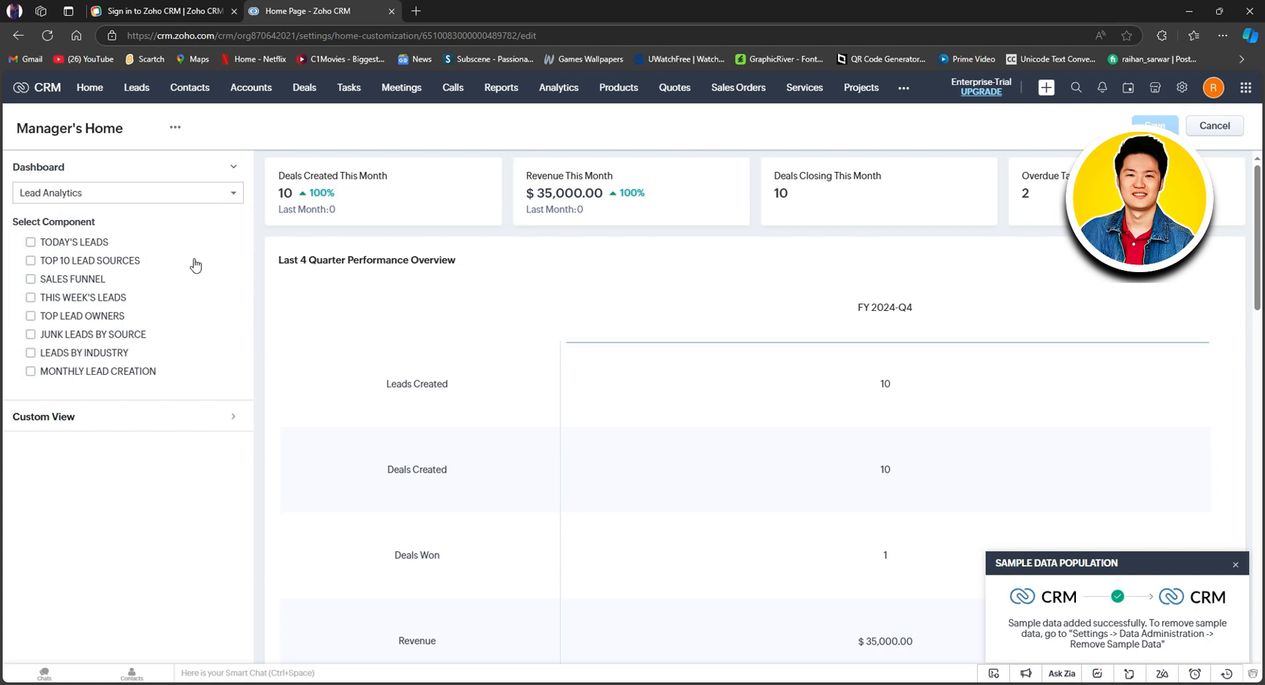
Step: Try out the Today's Leads, Sales Funnel, and Top 10 Lead Sources components on the manager's home page
click(92, 246)
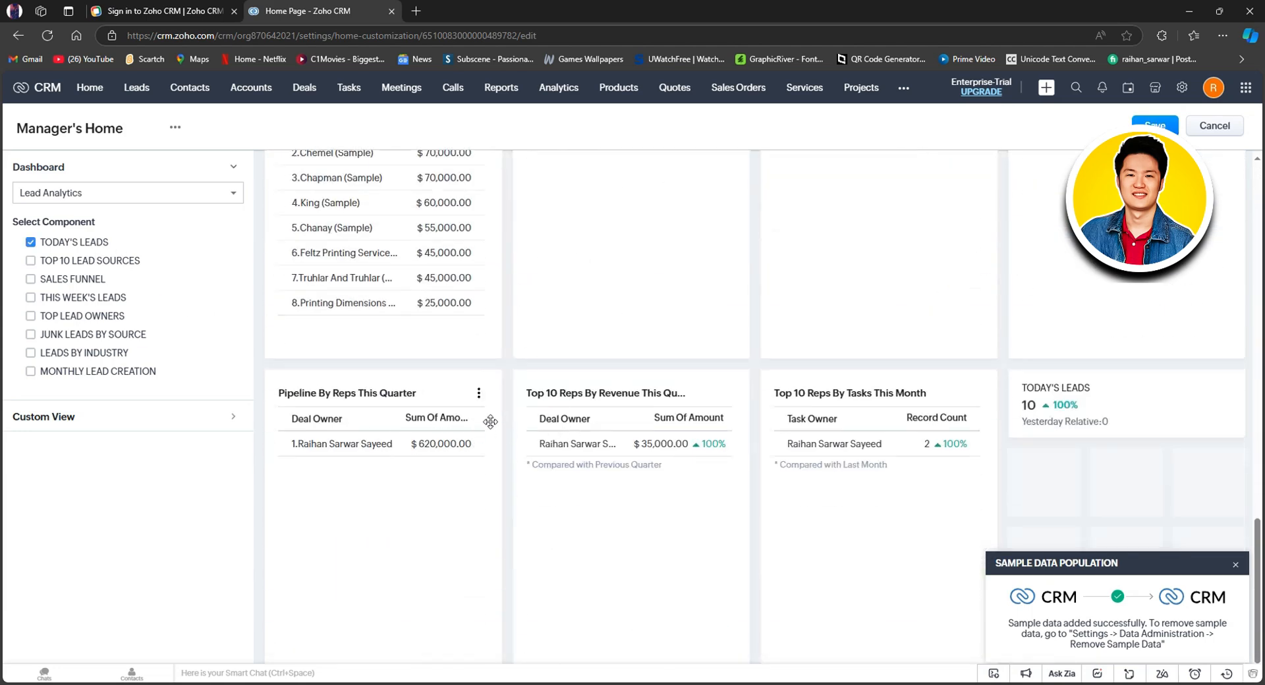
click(77, 244)
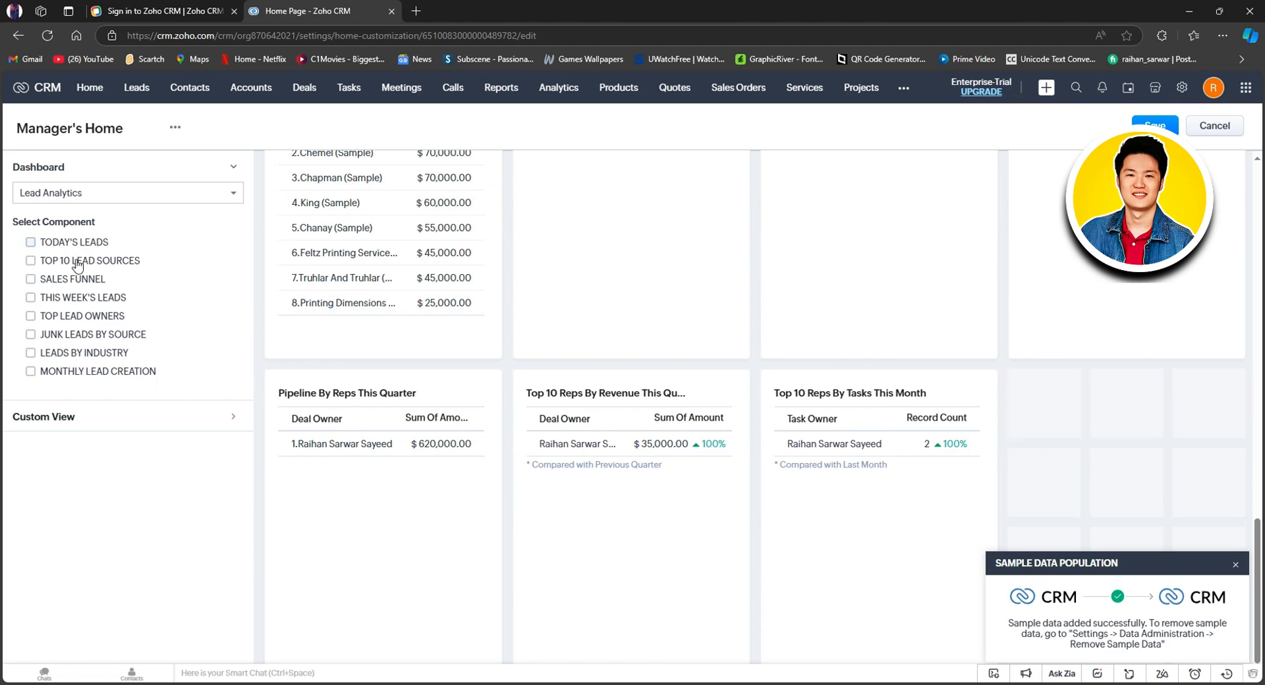
click(73, 282)
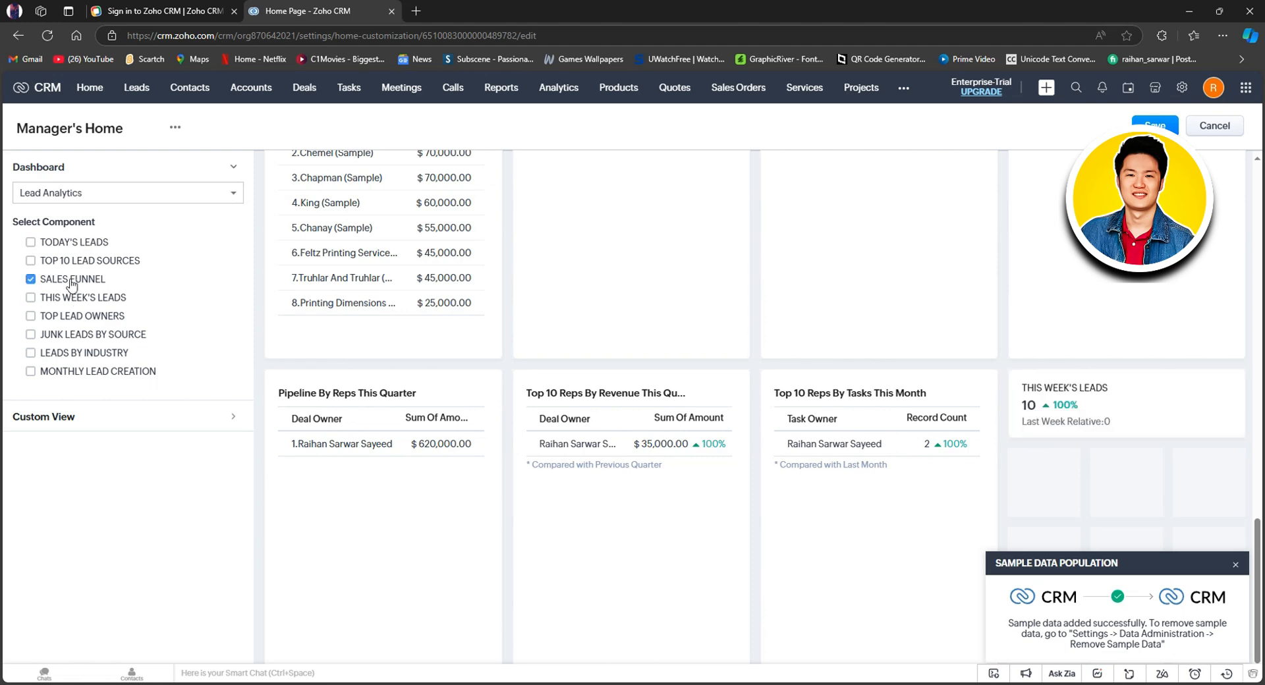
click(74, 262)
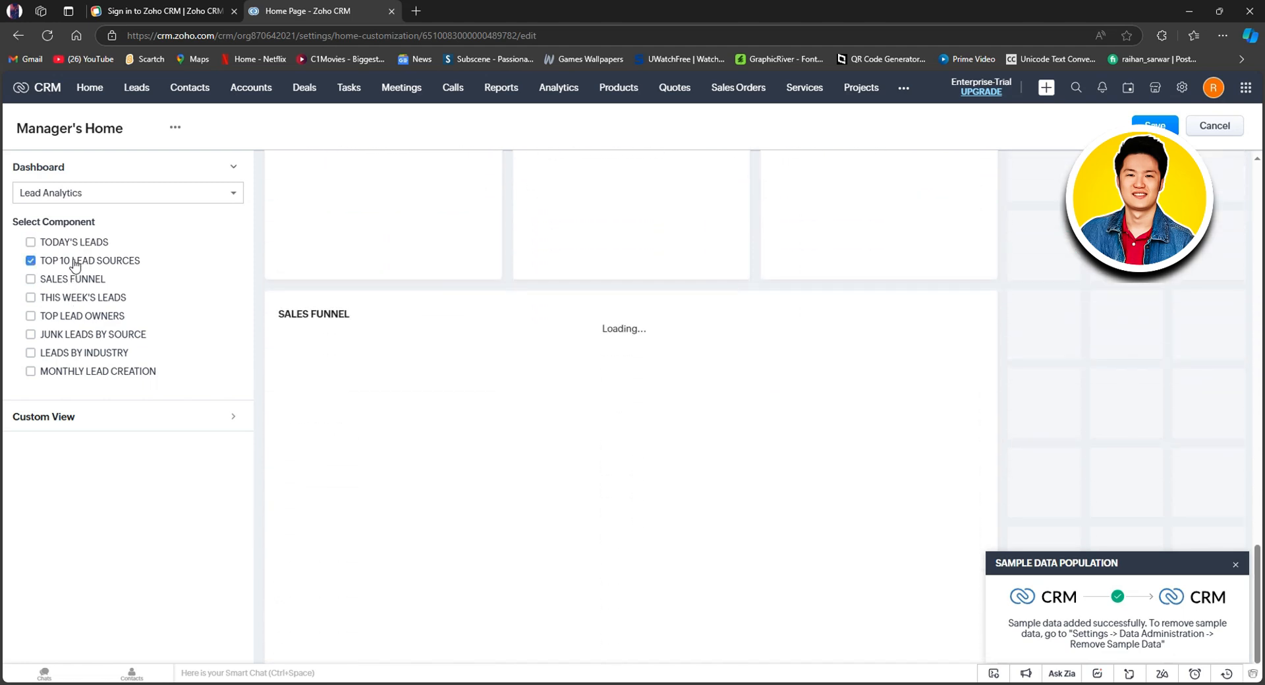
click(74, 283)
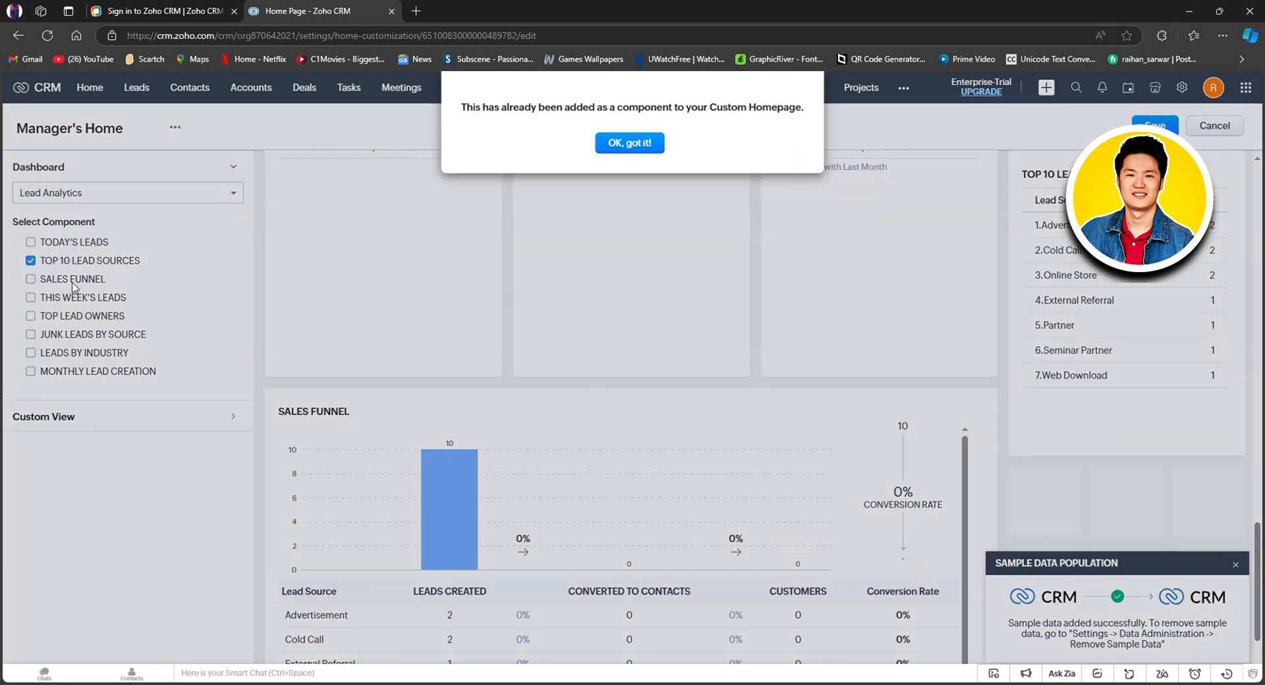
click(630, 143)
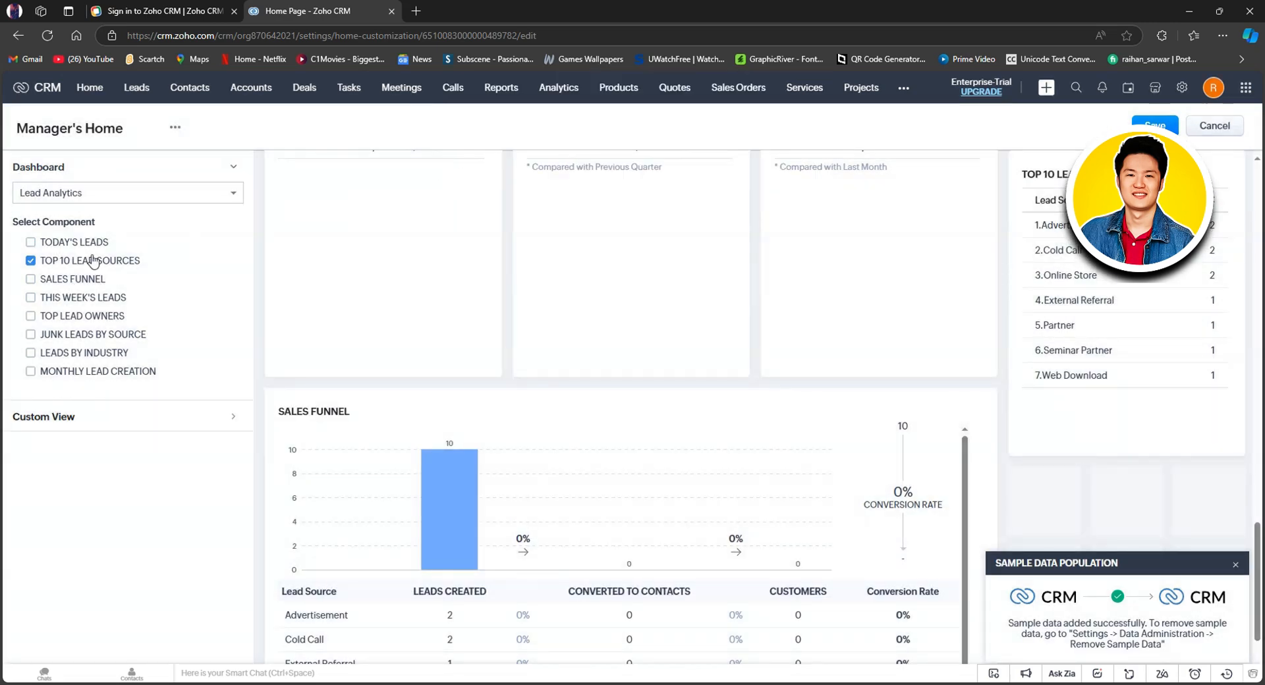
click(30, 281)
click(630, 143)
Step: Look over the customized manager's home layout and leave the editor without saving the changes
scroll(745, 274, down, 2)
scroll(748, 275, up, 10)
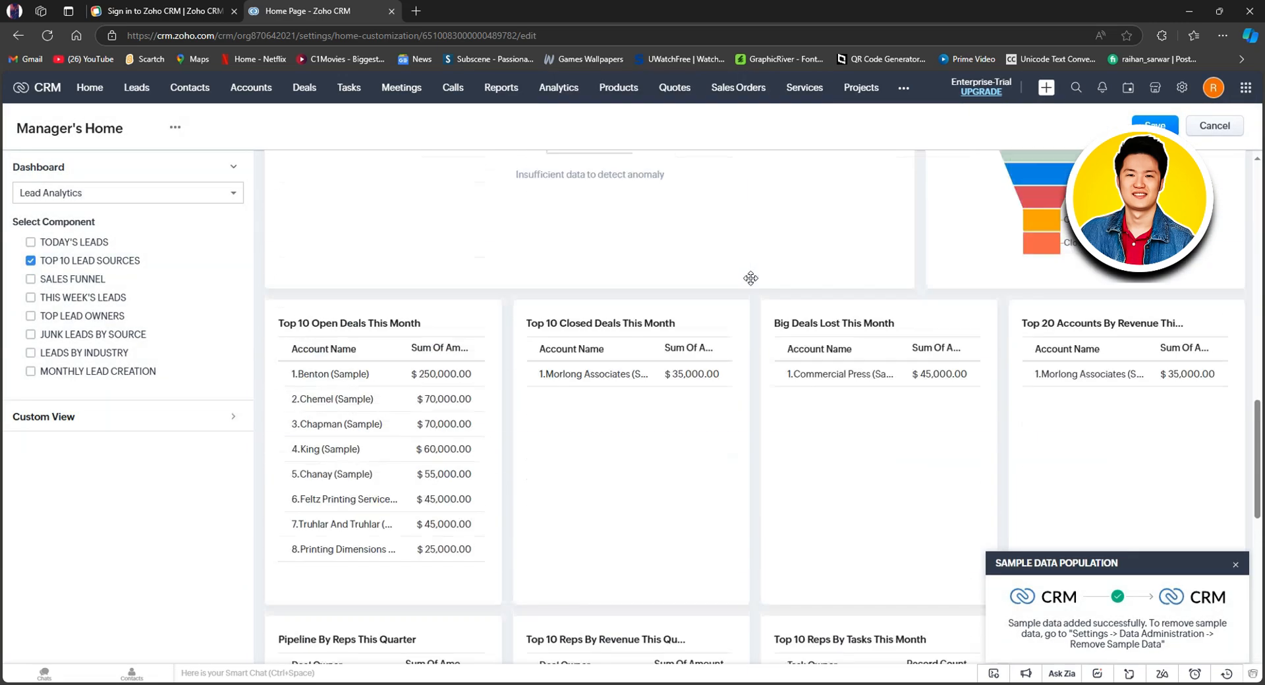
scroll(751, 278, up, 8)
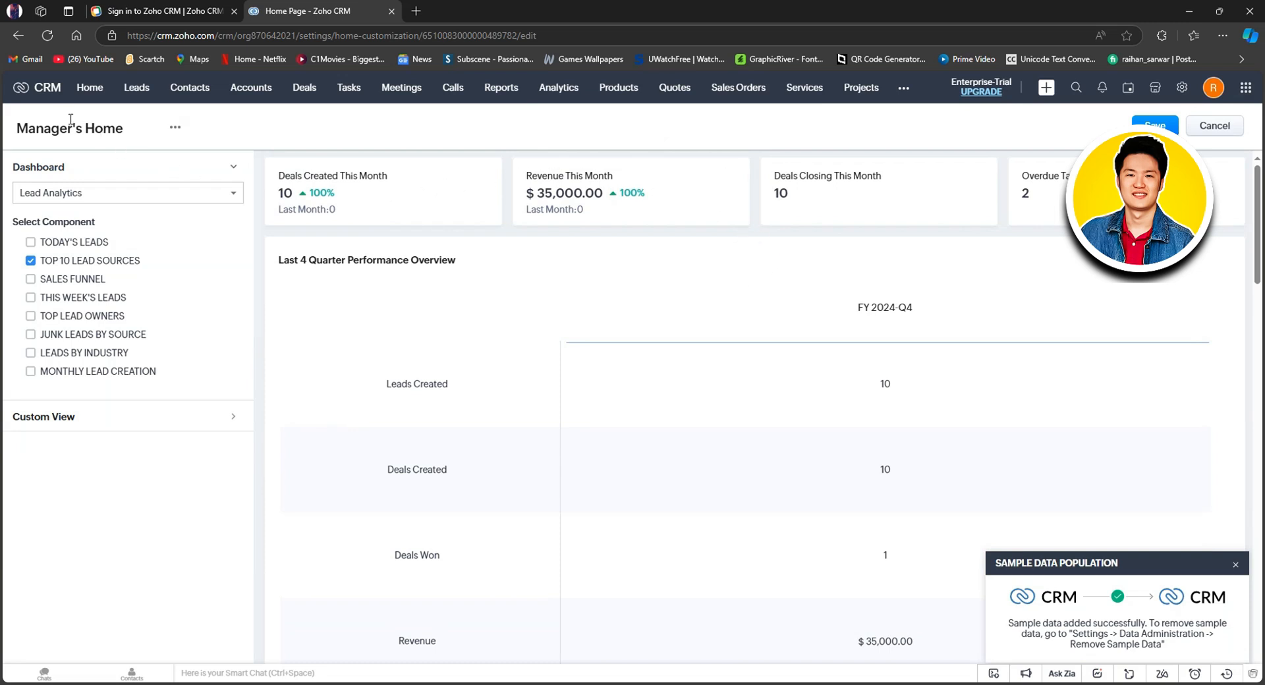
click(1215, 126)
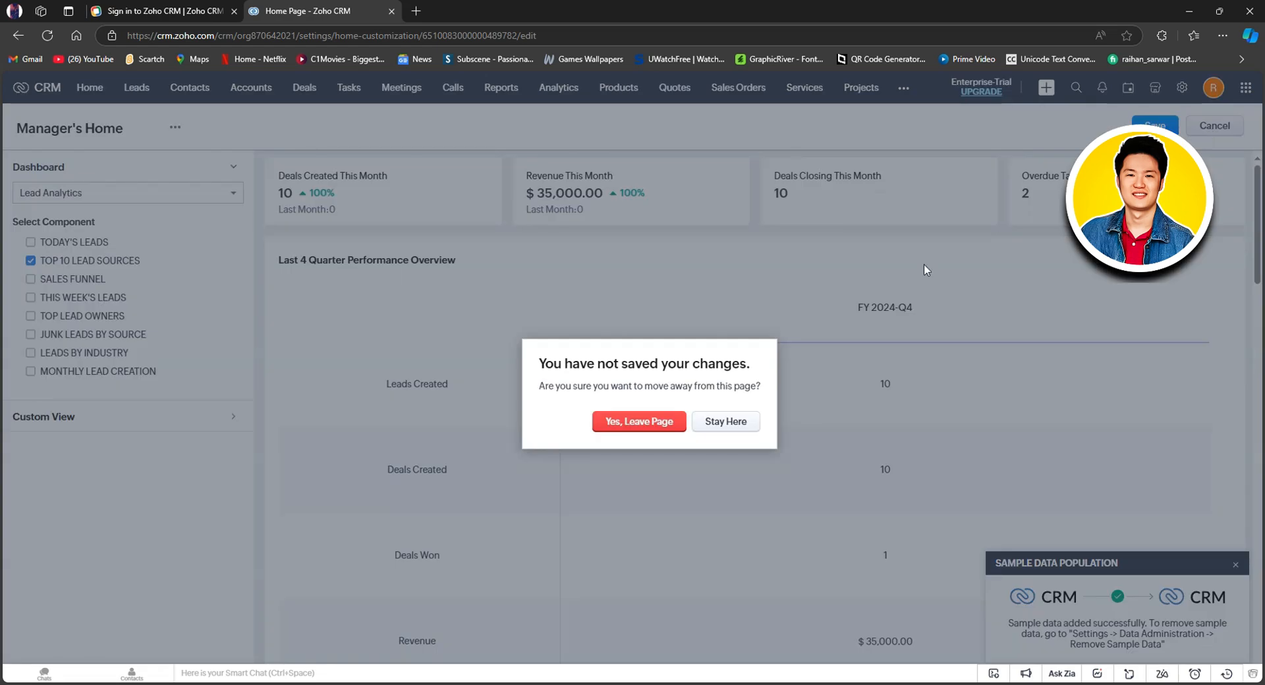
click(644, 422)
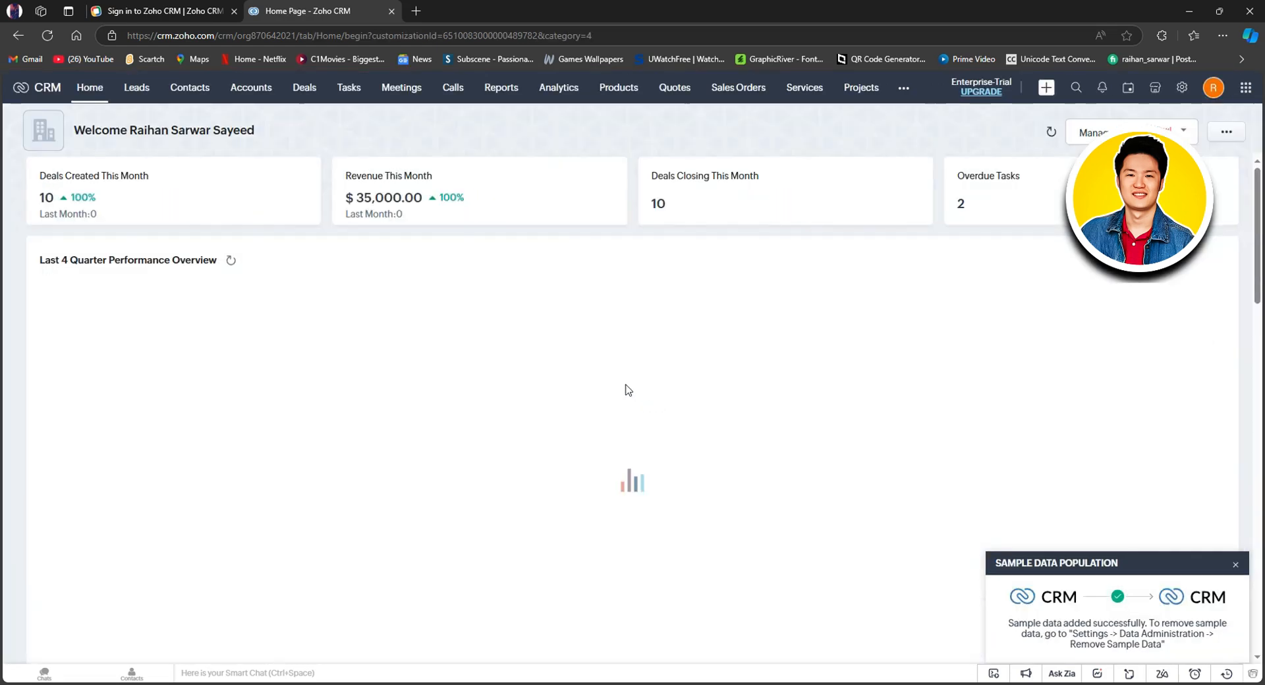
Step: Open the Leads module and look through the lead list and its available filters
click(129, 98)
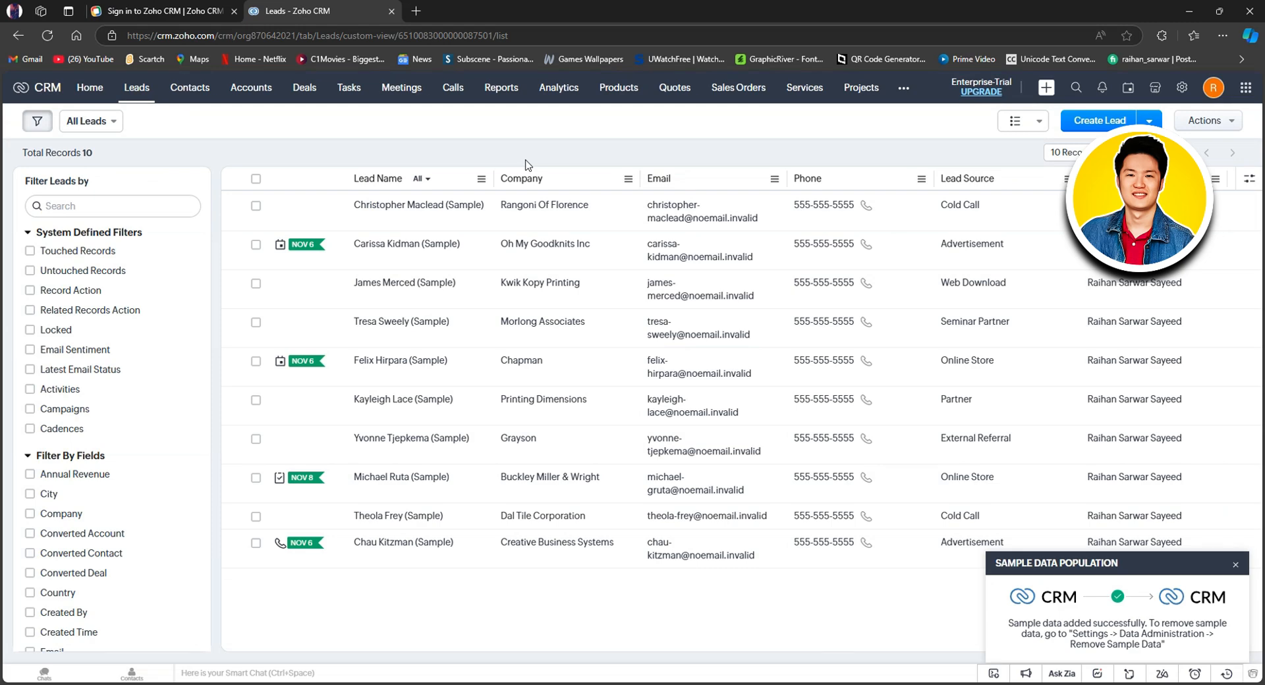
scroll(97, 329, down, 2)
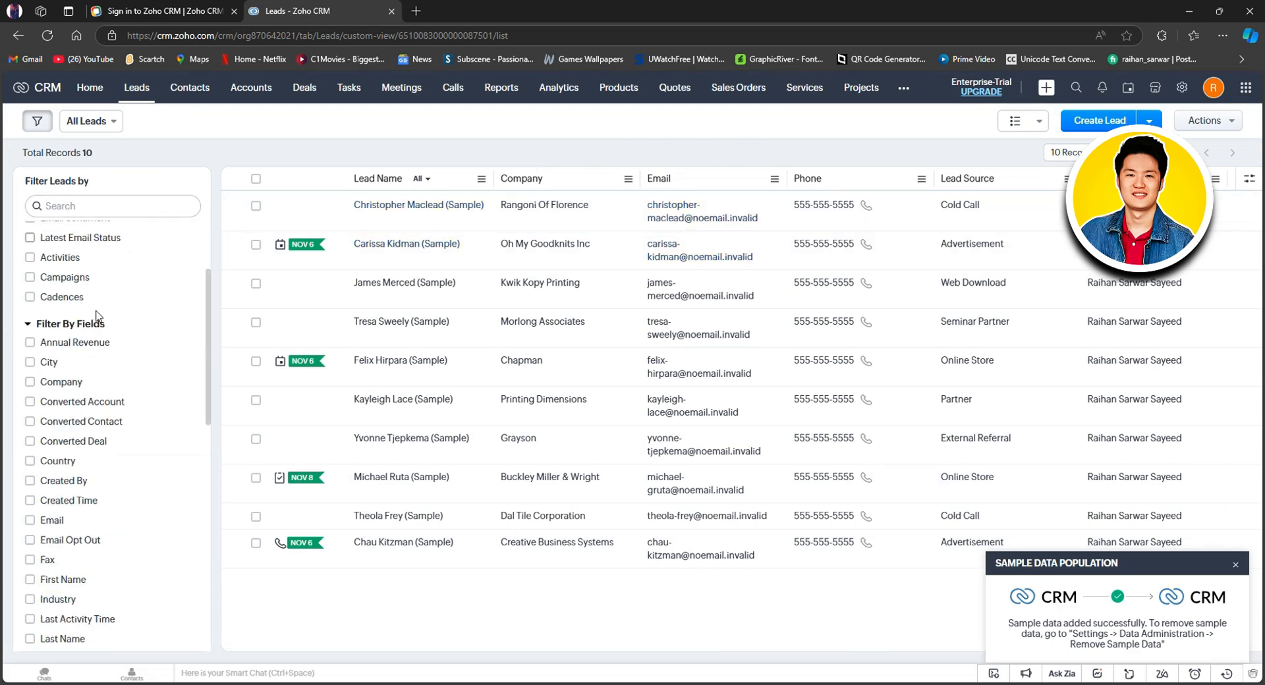
scroll(97, 329, down, 8)
scroll(97, 330, up, 8)
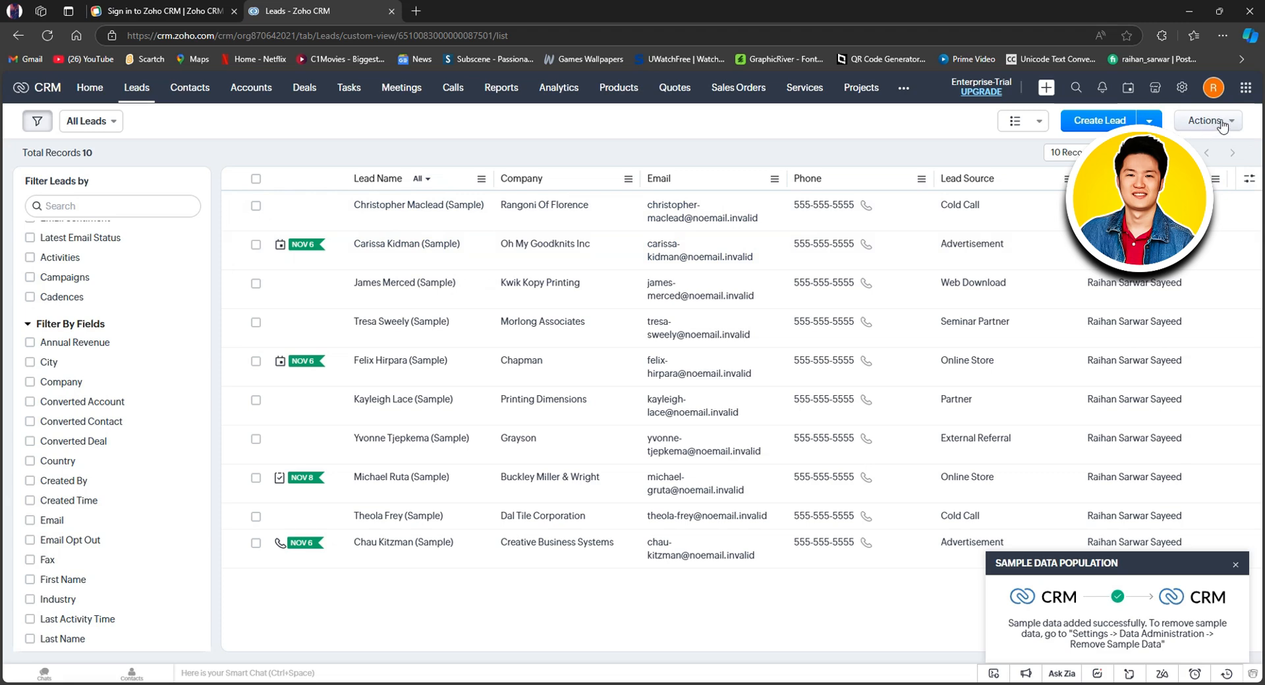
Step: Start a new lead and enter the lead's first name, the title vice president, and the phone number
click(1094, 121)
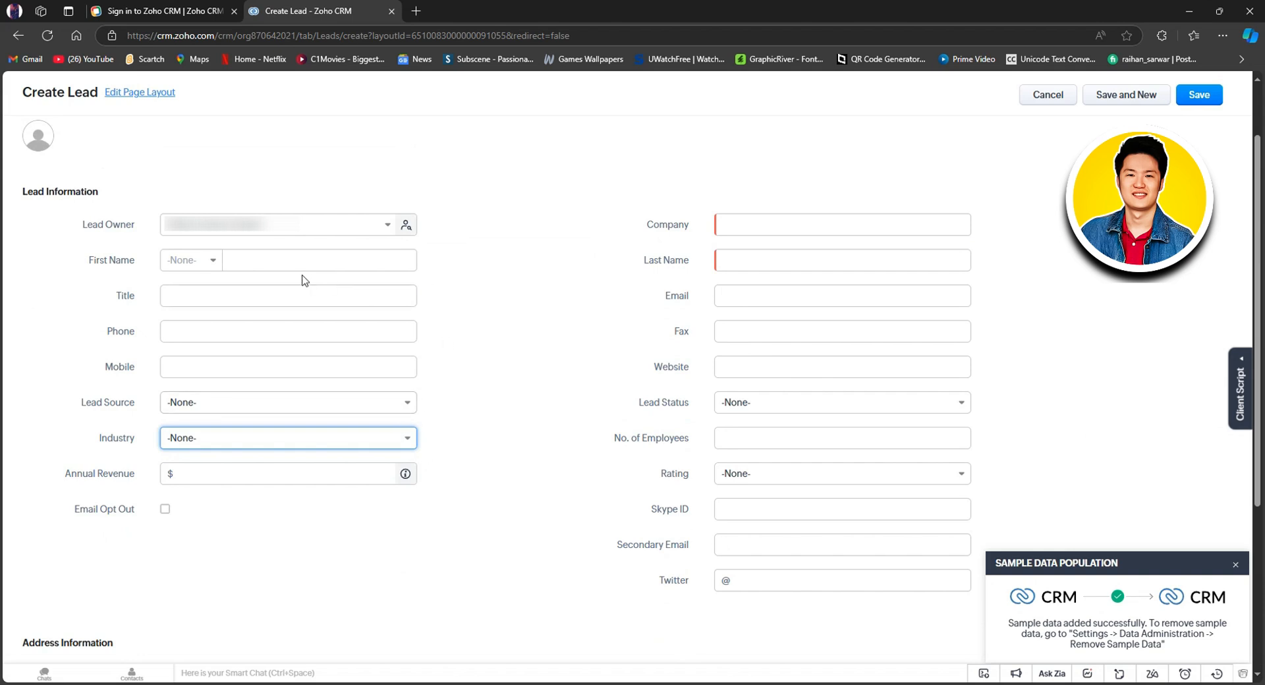
click(284, 261)
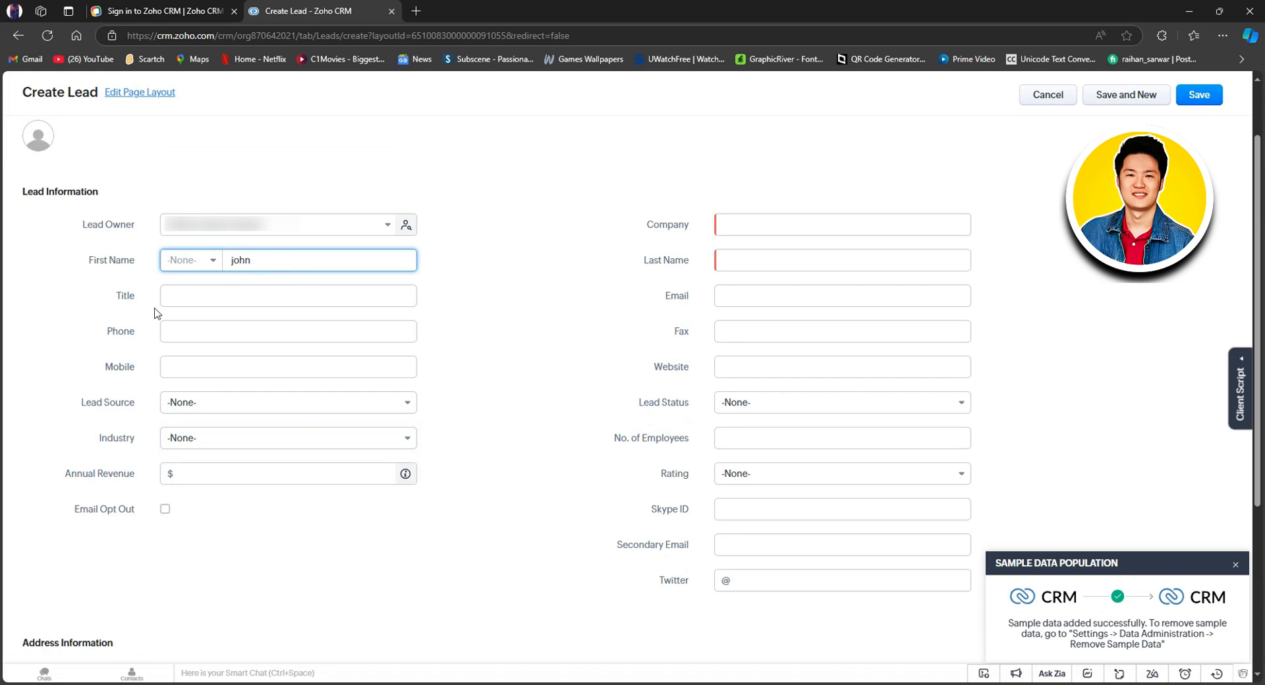
click(190, 299)
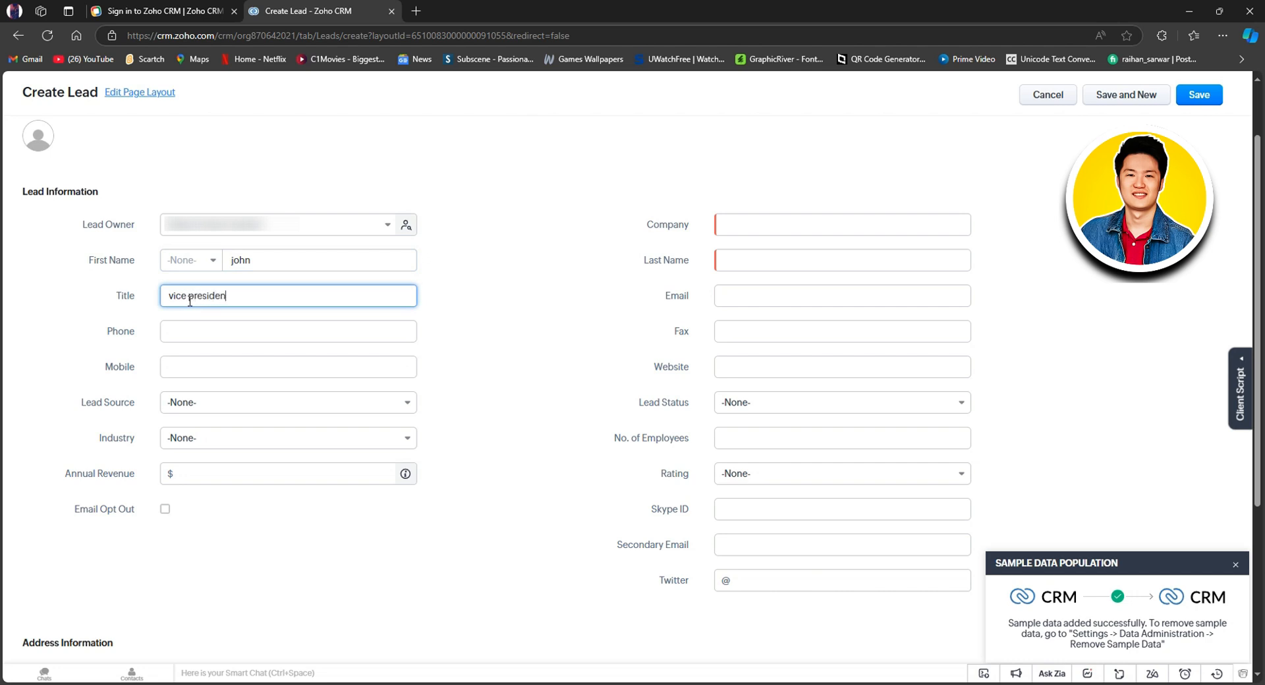
click(198, 333)
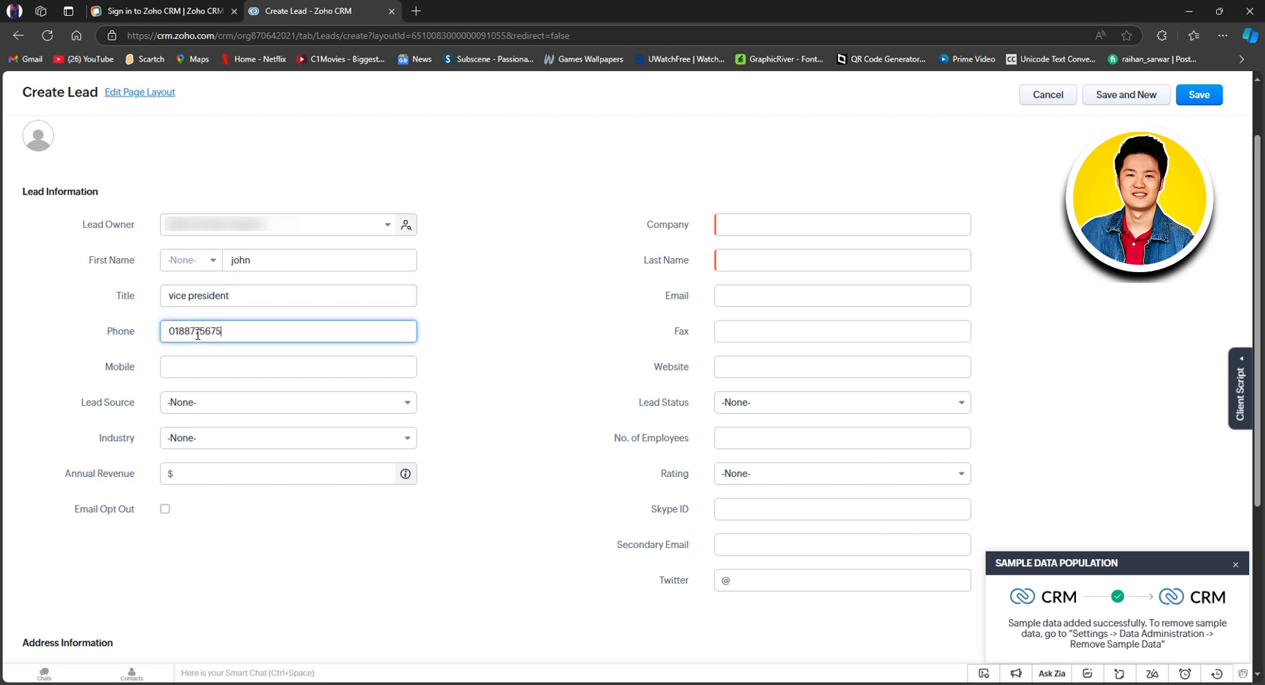
click(221, 367)
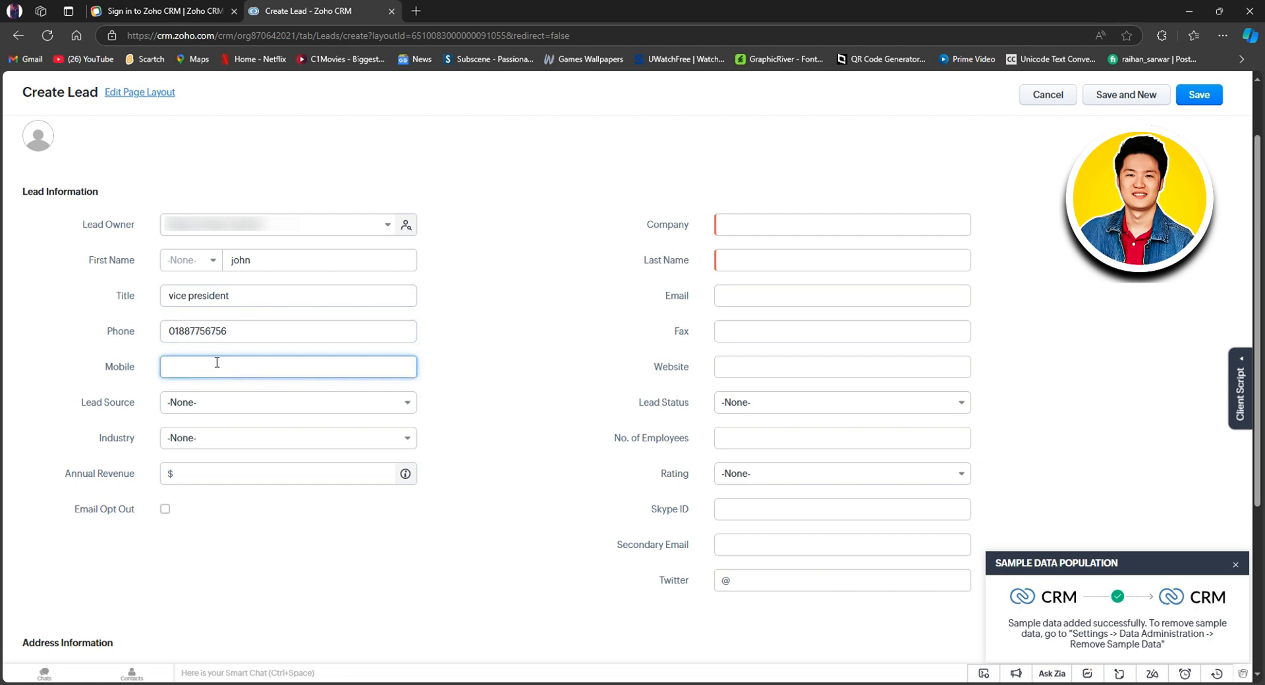
Step: Set the new lead's source to Advertisement
click(239, 407)
scroll(260, 504, down, 5)
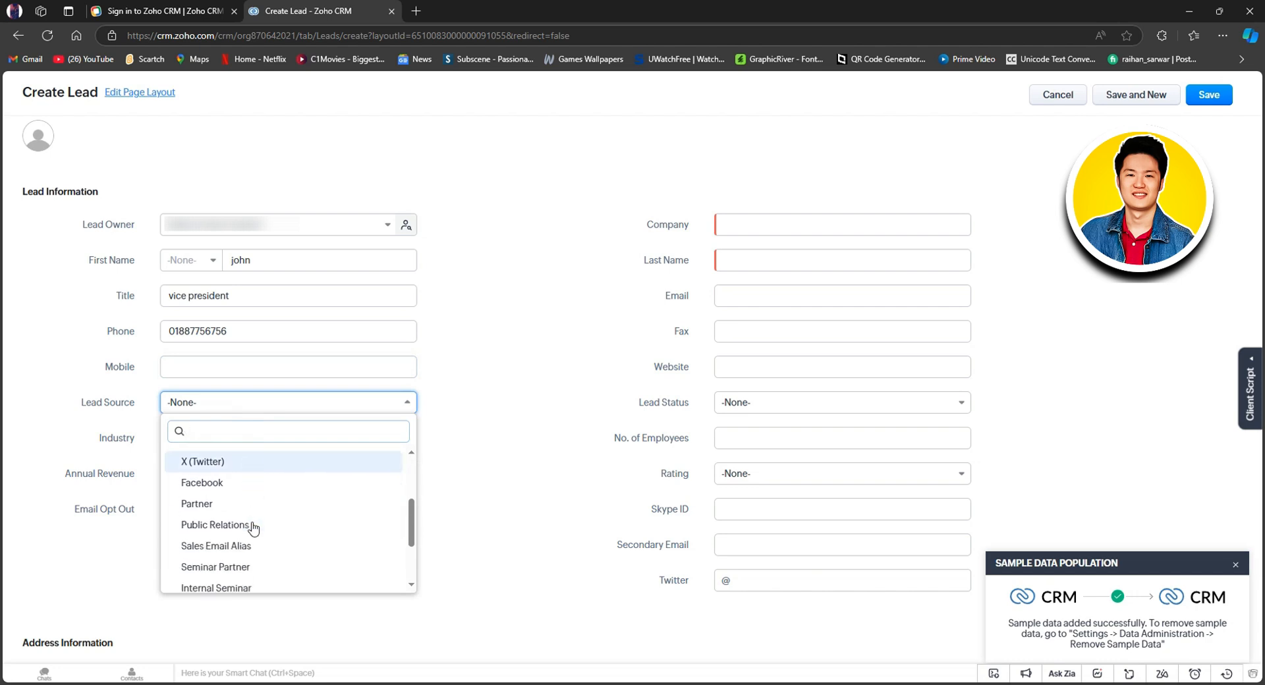
scroll(254, 527, up, 5)
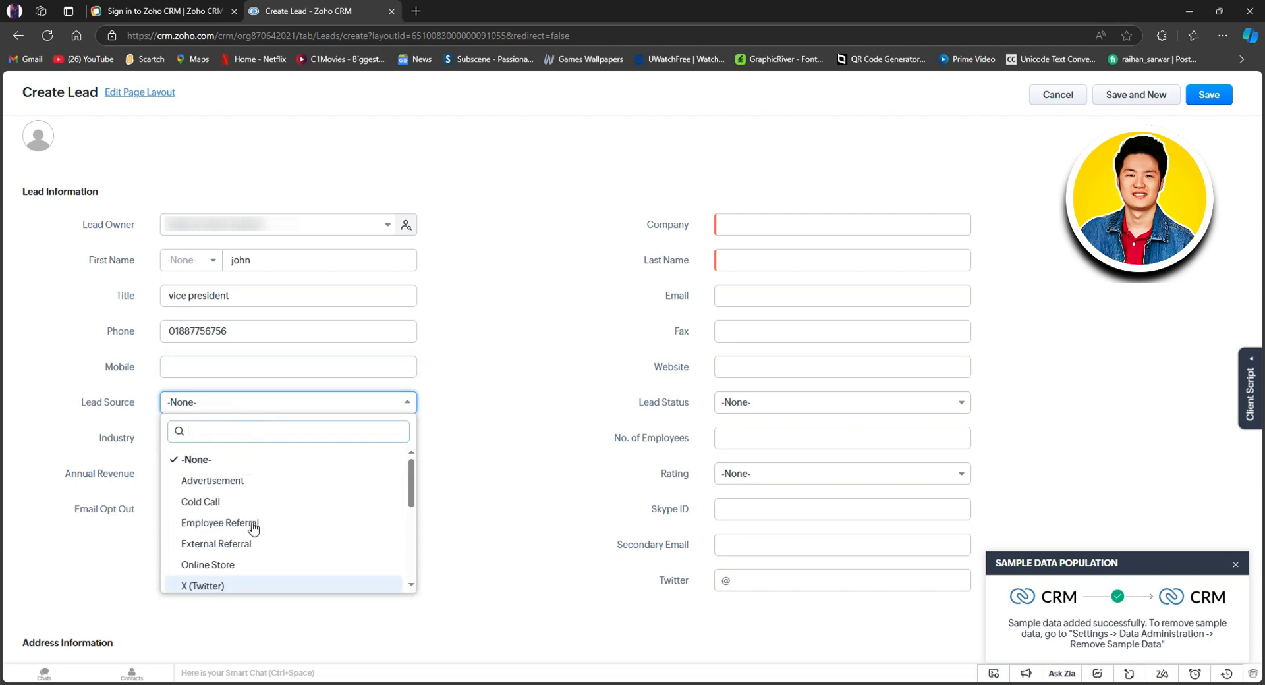
click(220, 480)
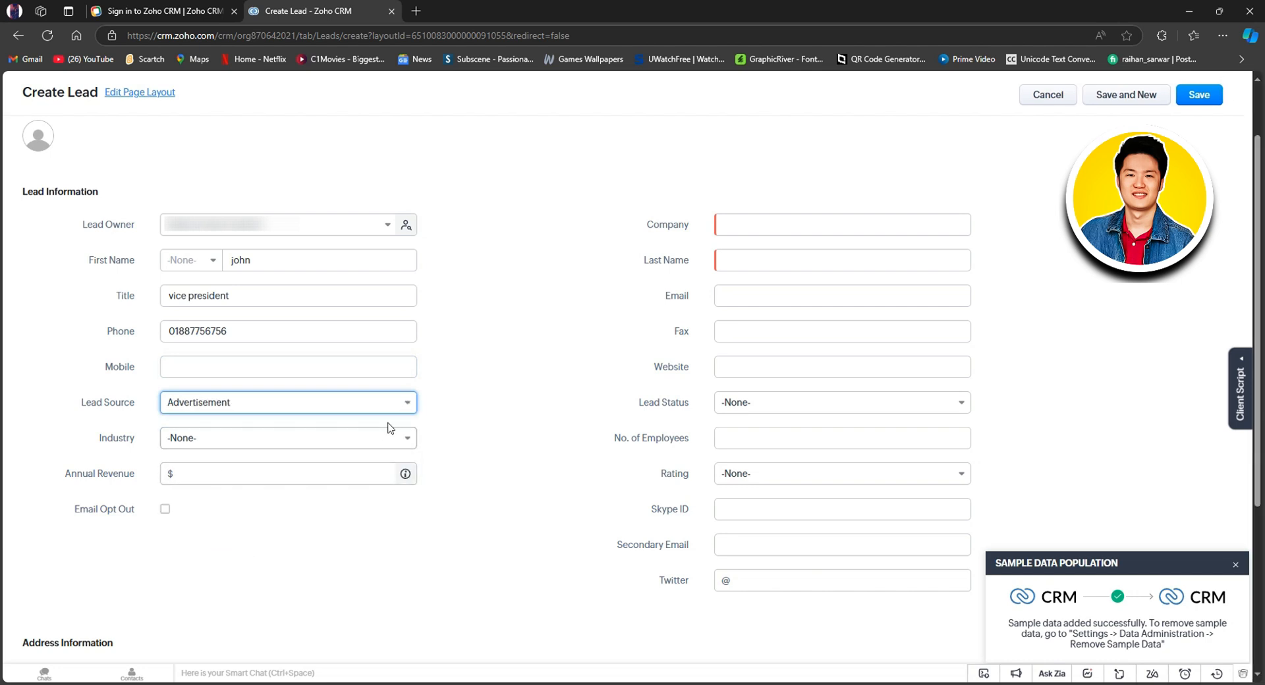
Step: Set the lead's industry to ManagementISV and the annual revenue to $50000
click(399, 440)
scroll(375, 516, down, 2)
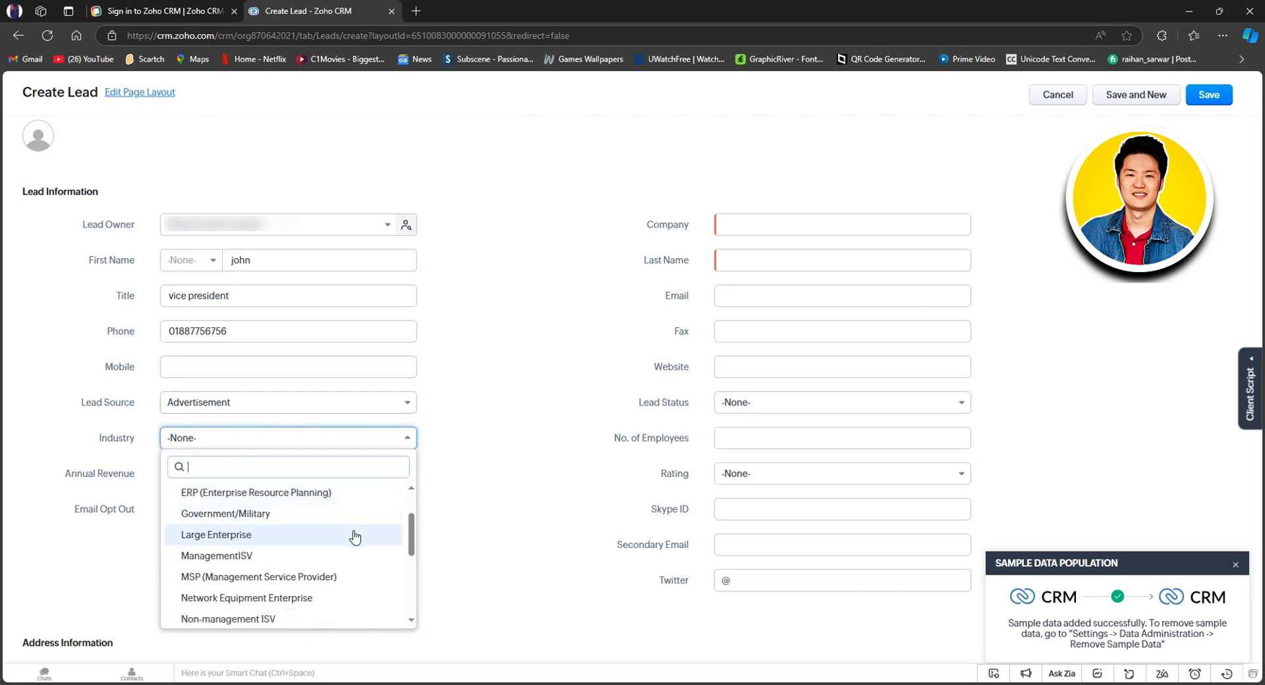
scroll(346, 534, down, 1)
scroll(300, 568, up, 3)
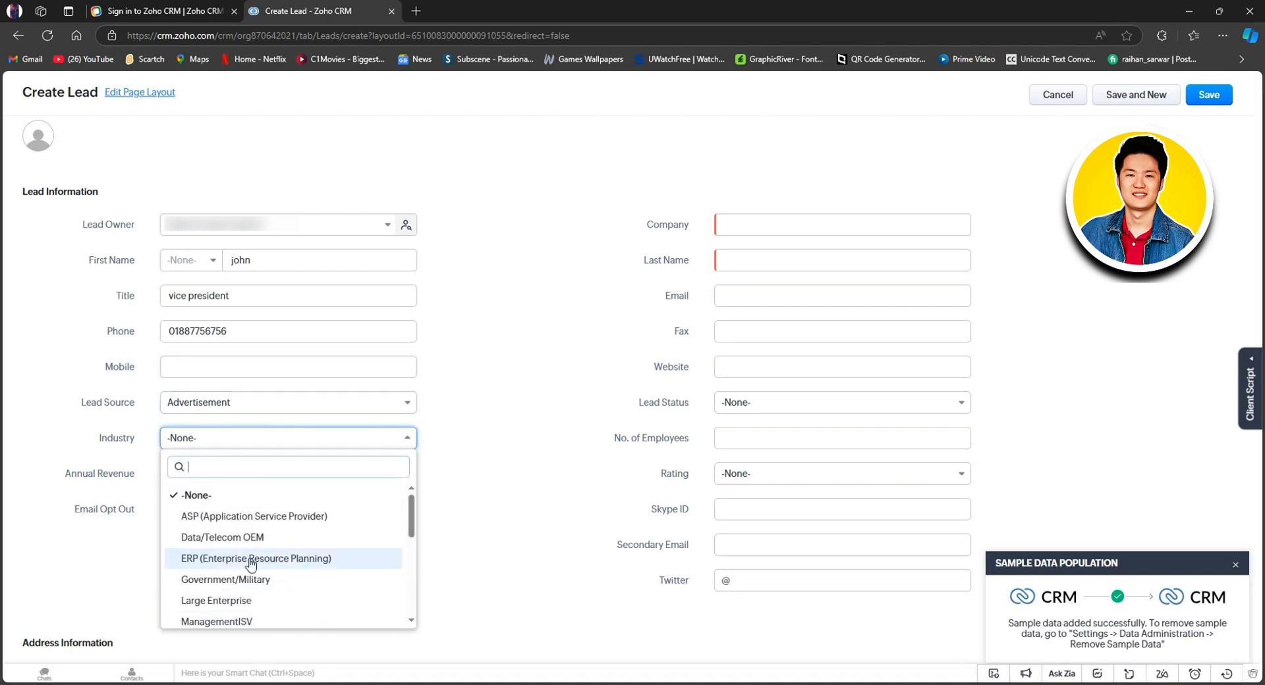
click(263, 617)
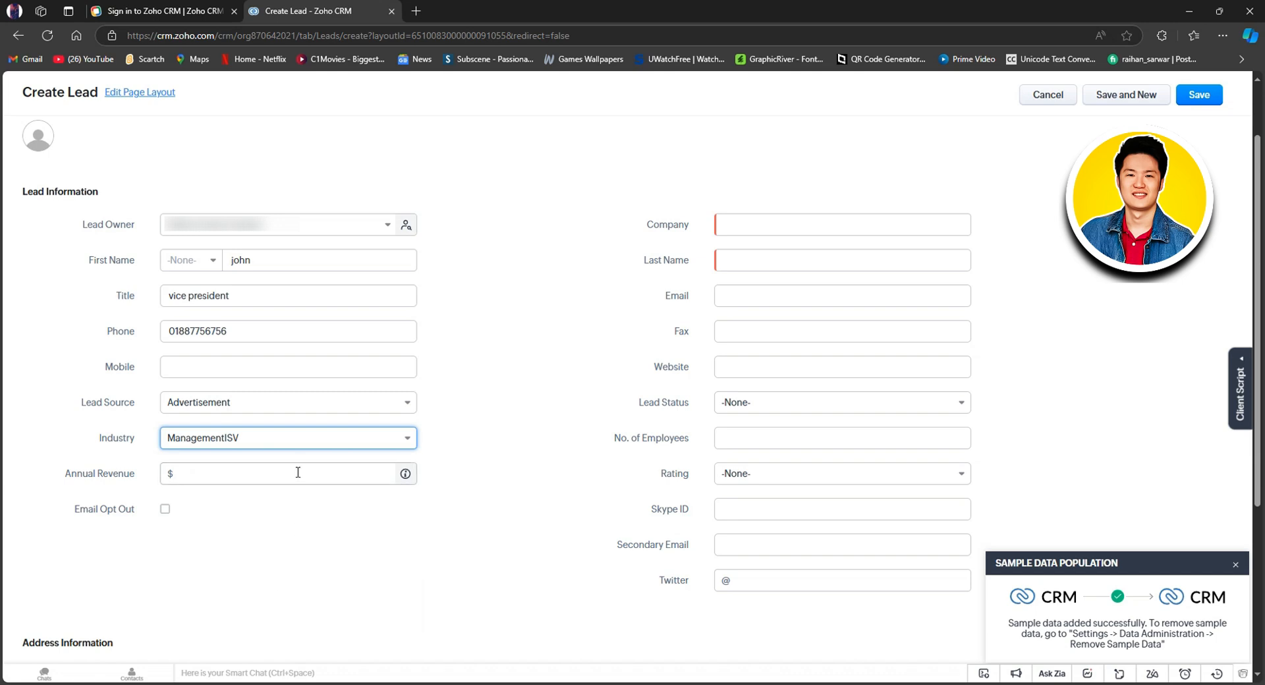
click(240, 474)
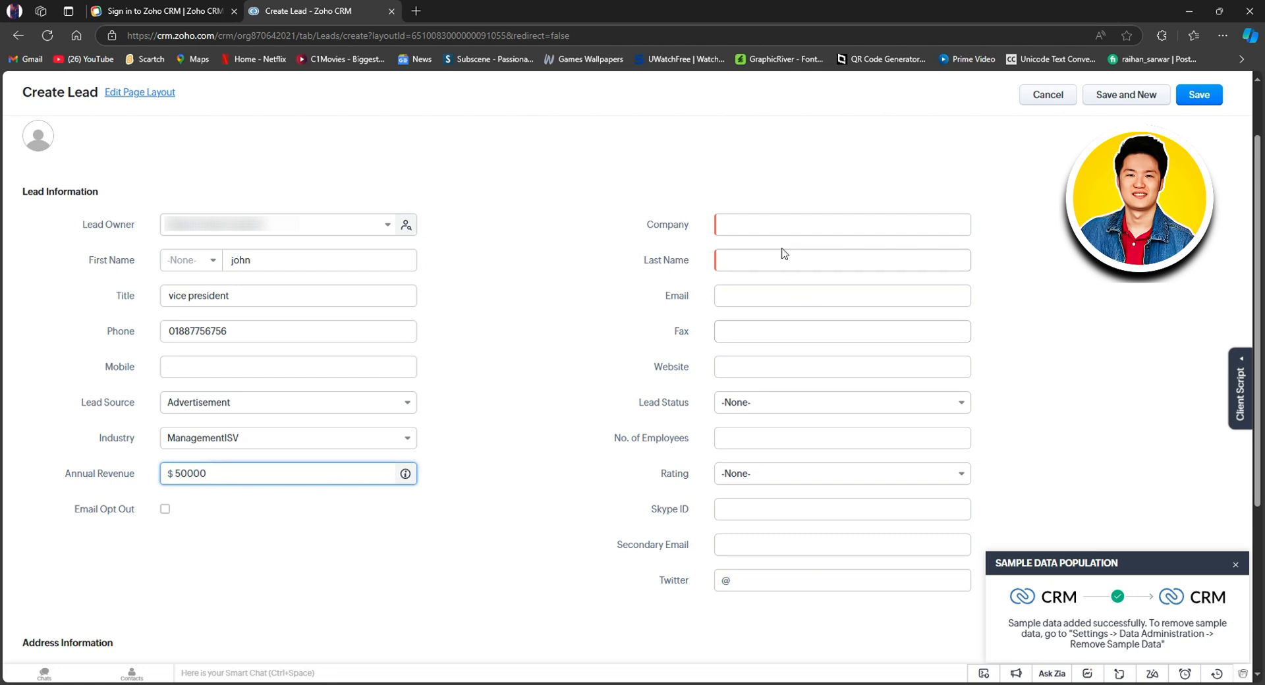
Step: Set the lead's company to tech developer and enter the lead's last name and email address
click(760, 223)
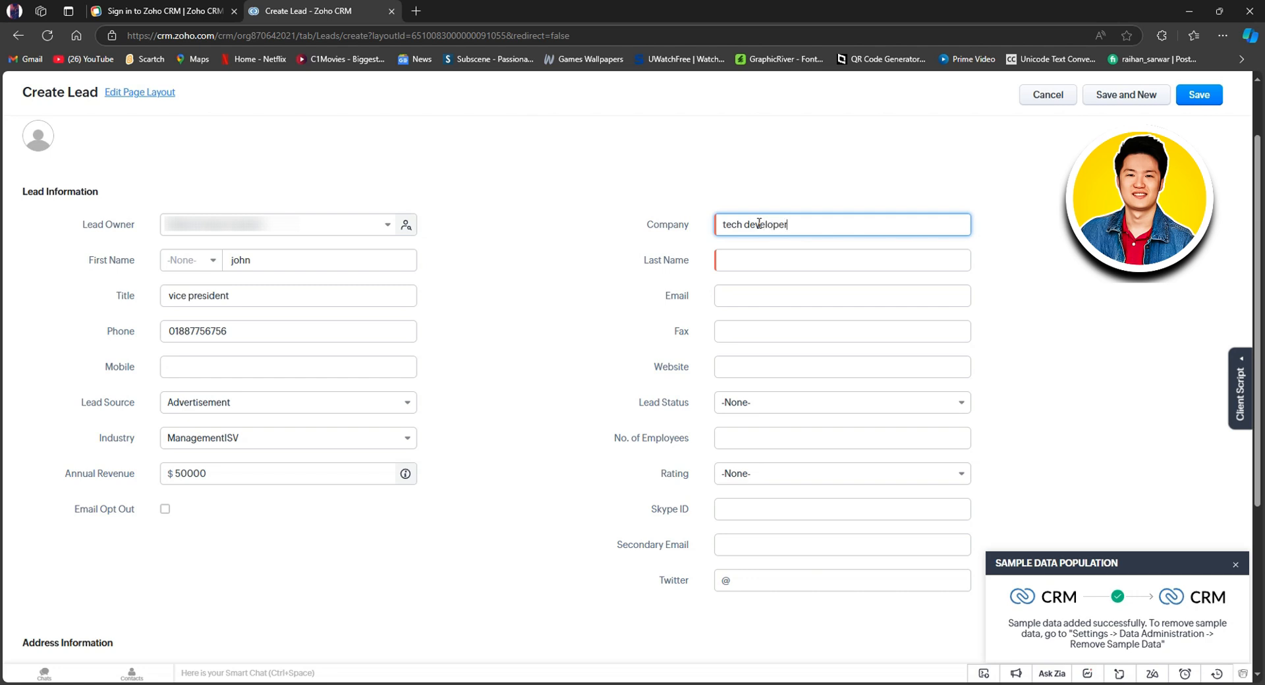
click(751, 264)
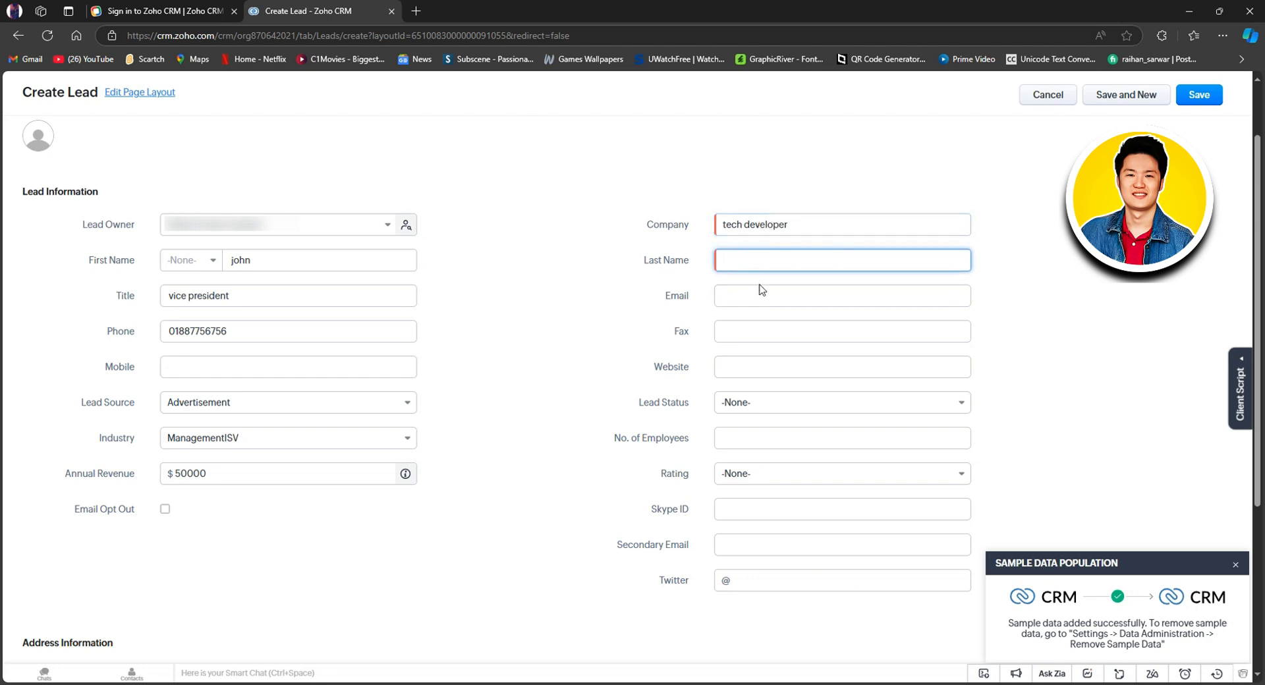
text(terry)
click(772, 302)
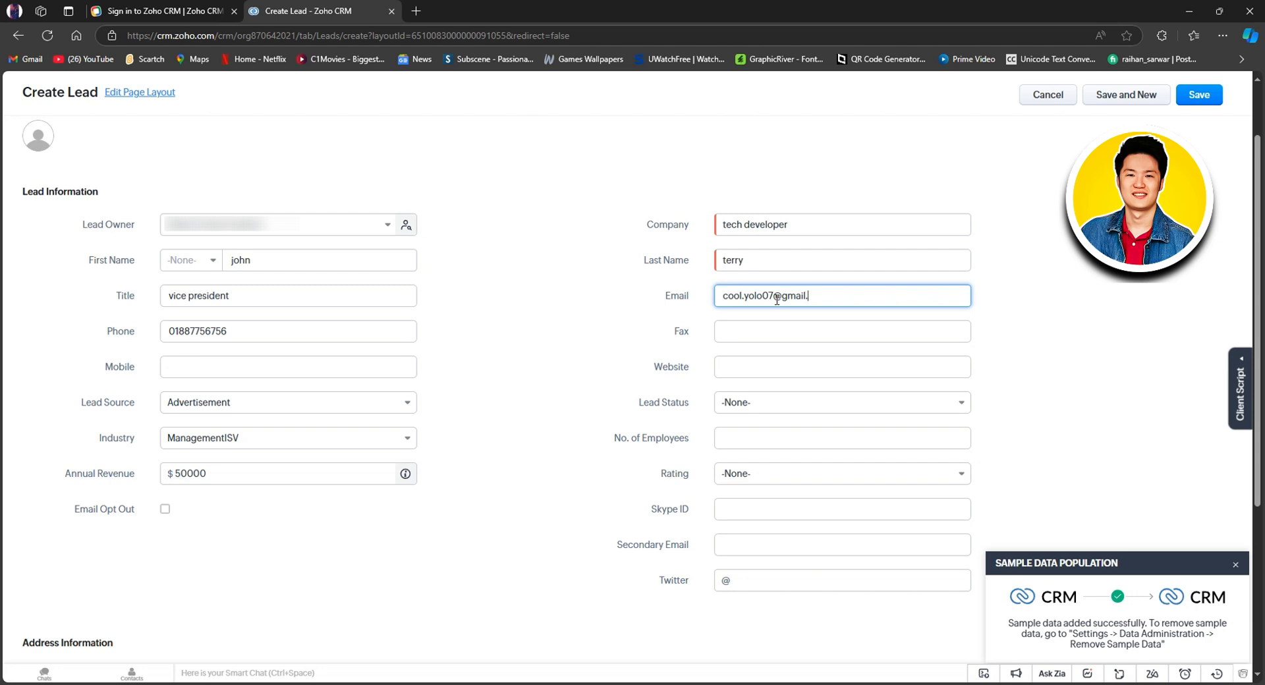
Step: Enter youtube as the lead's website and set the lead status to Contacted
click(773, 339)
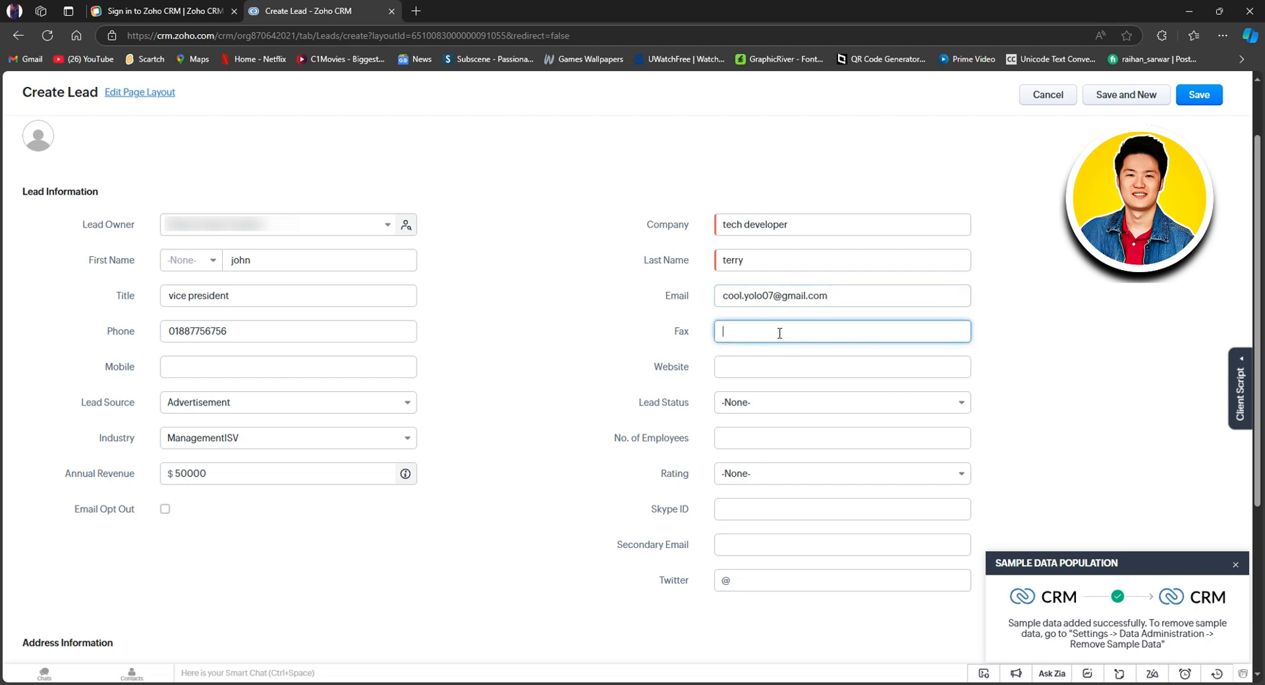
click(768, 369)
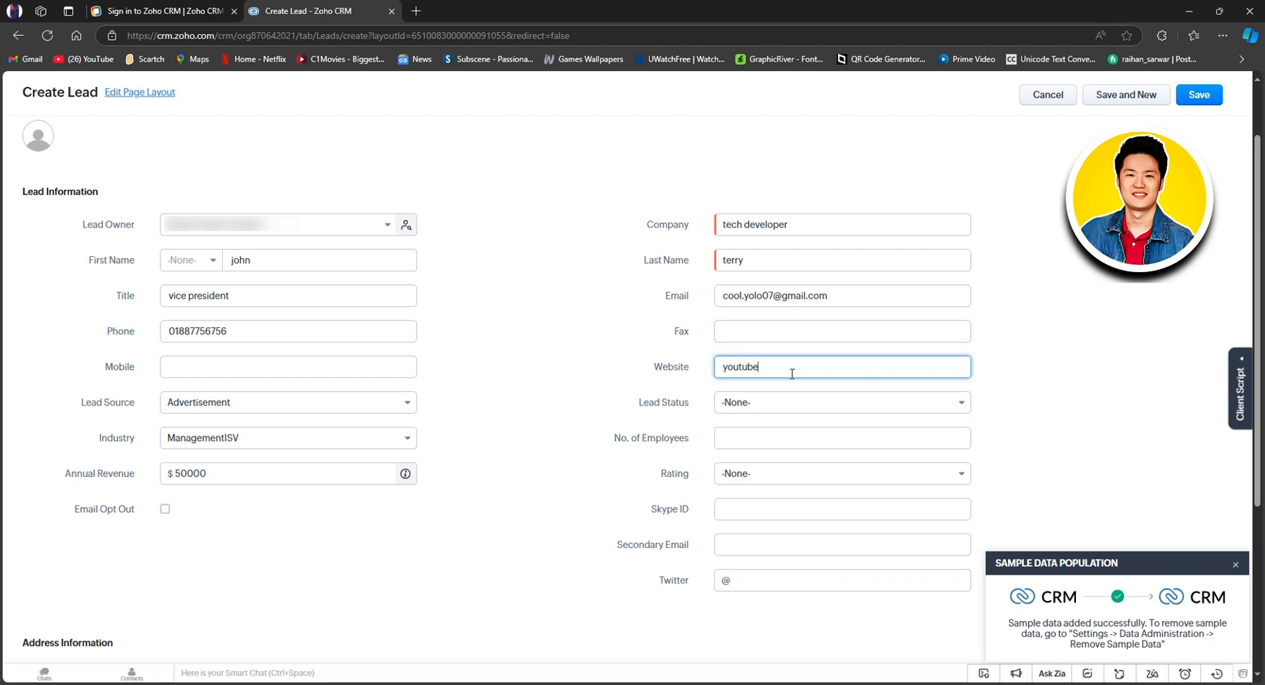
click(851, 404)
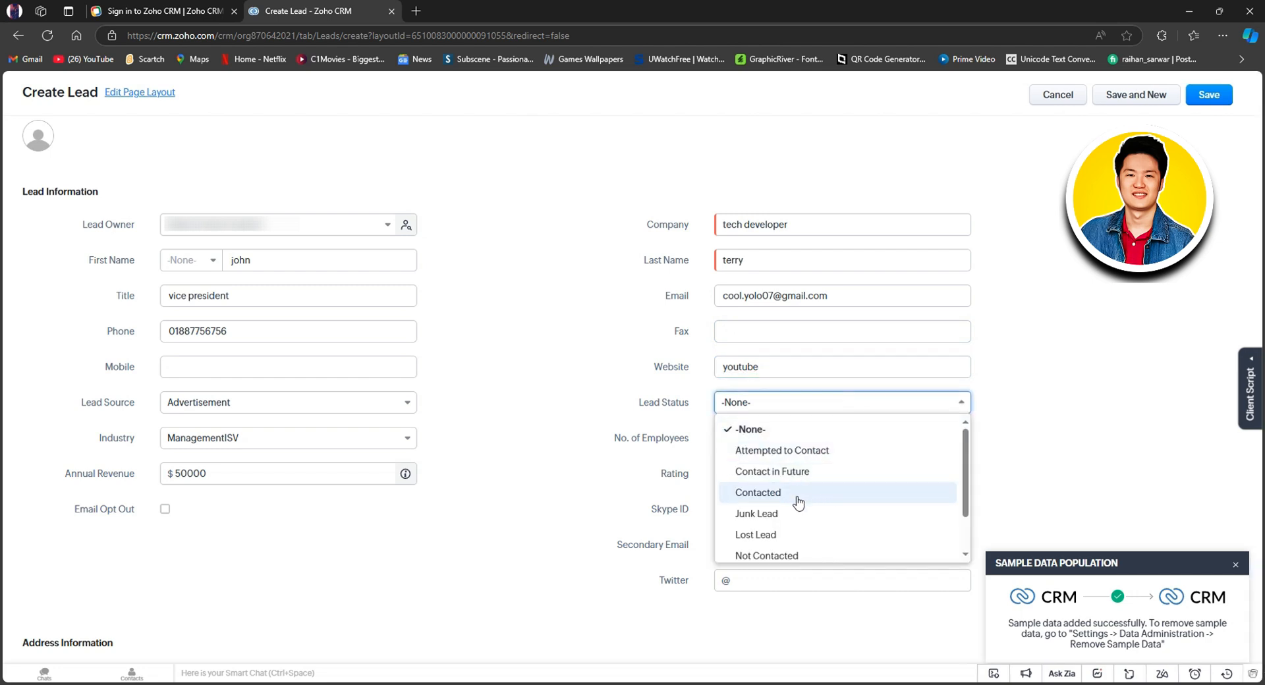
click(764, 493)
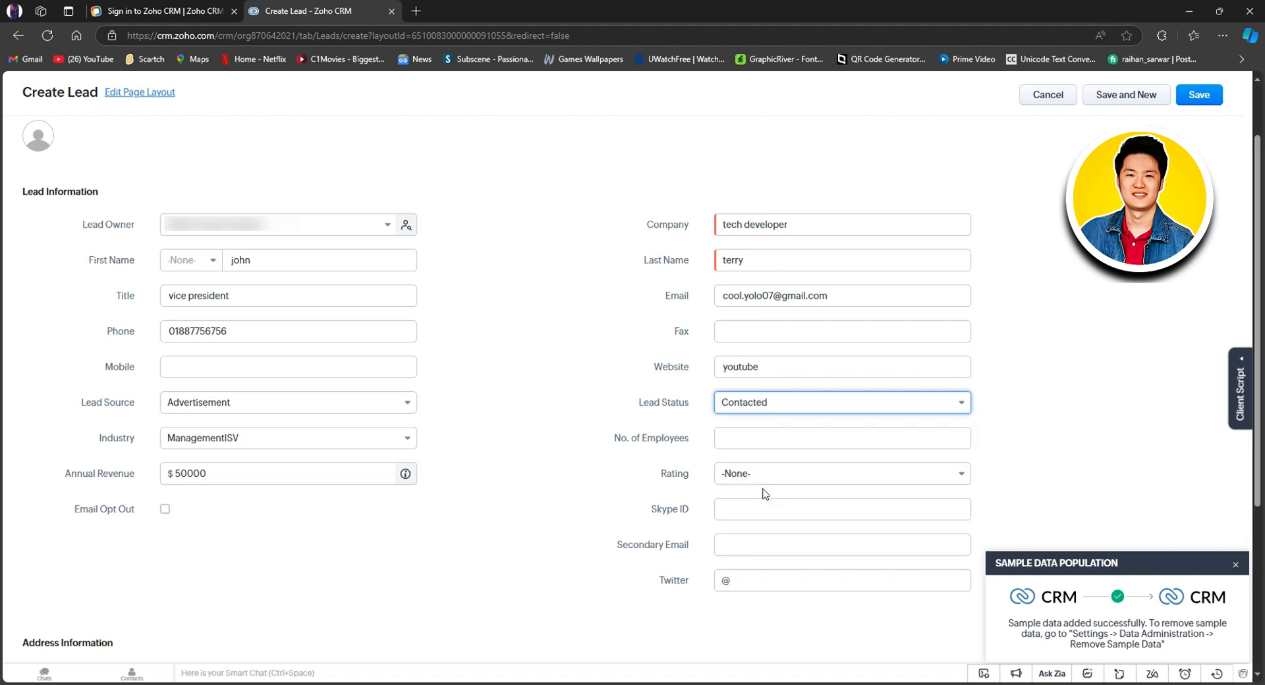
Step: Set the lead's rating to Acquired
scroll(772, 491, down, 2)
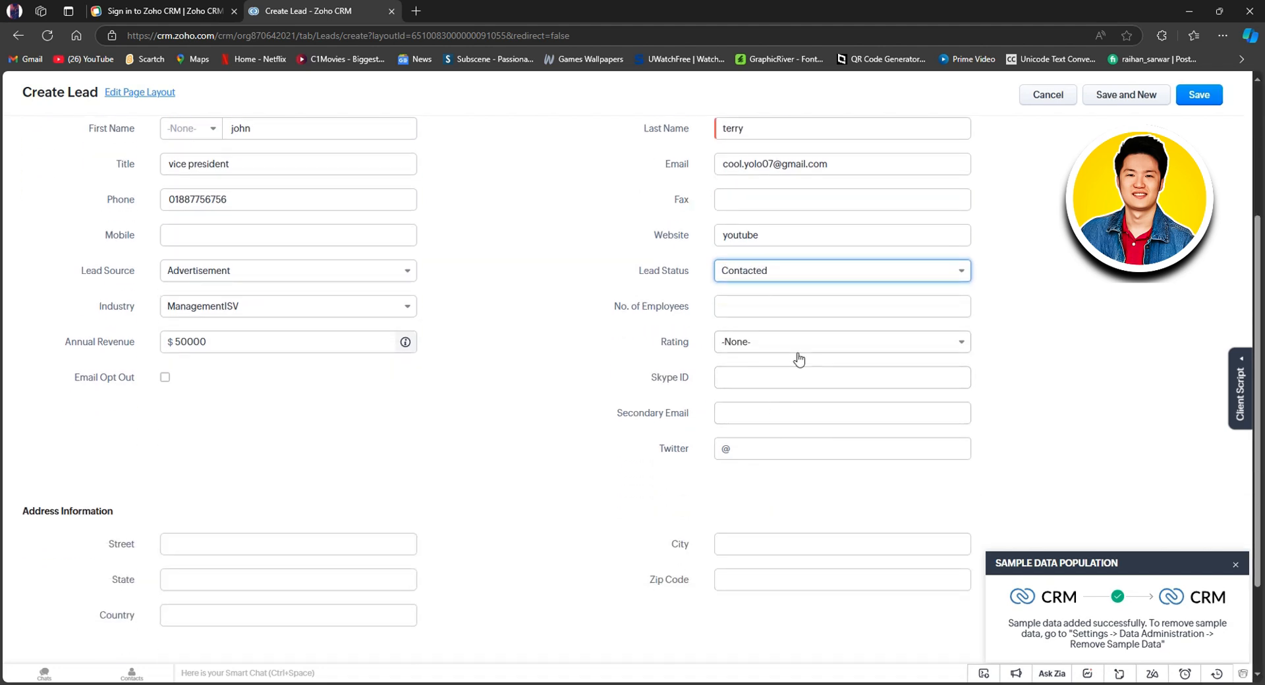
click(805, 344)
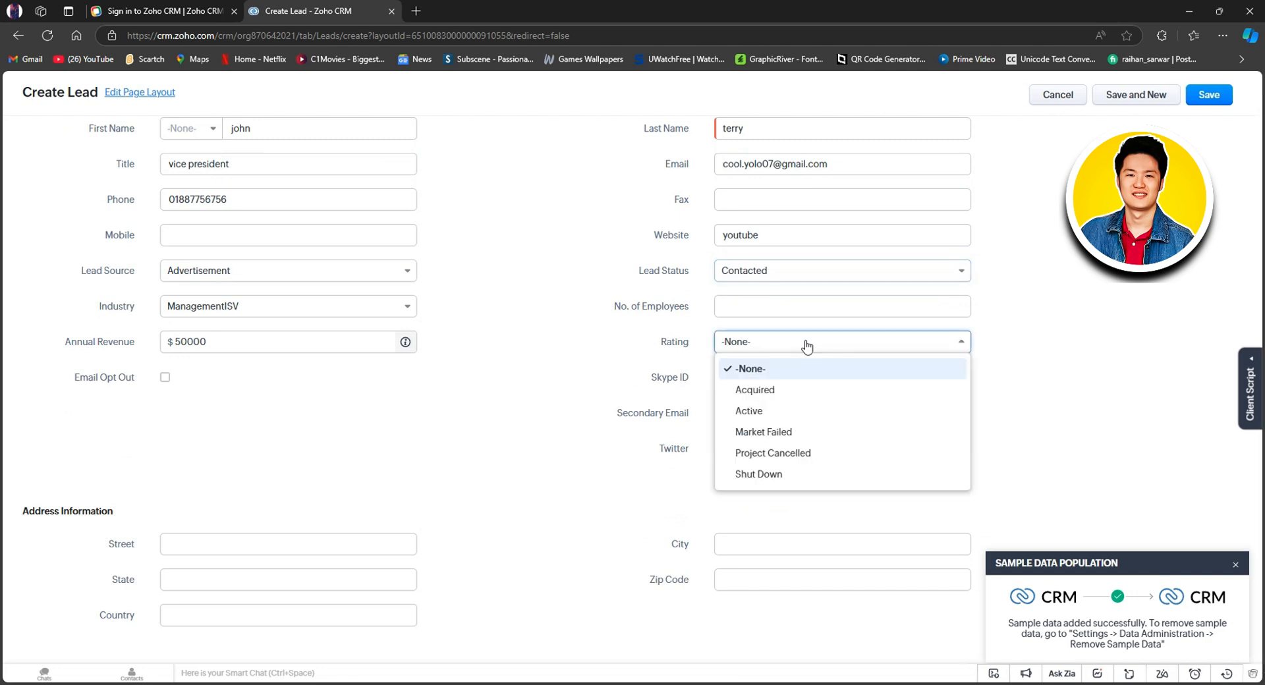
click(779, 391)
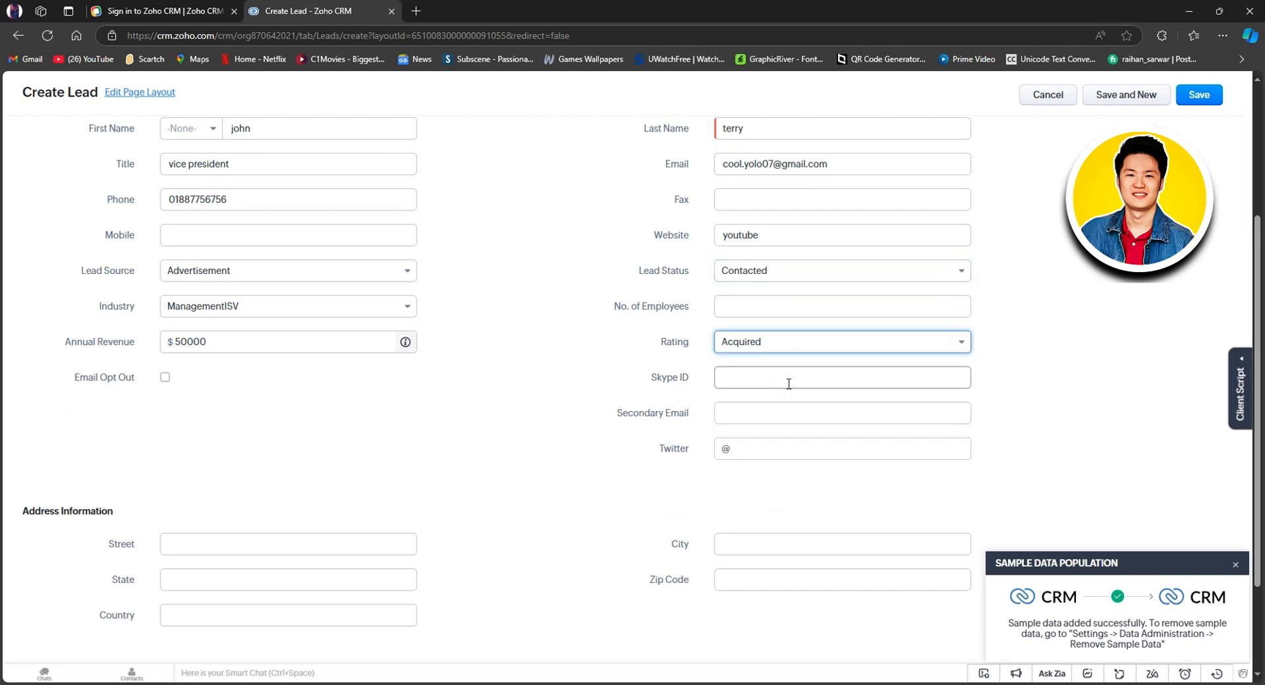
Step: Check the remaining address and description fields of the lead form and try to save the lead
scroll(798, 393, down, 2)
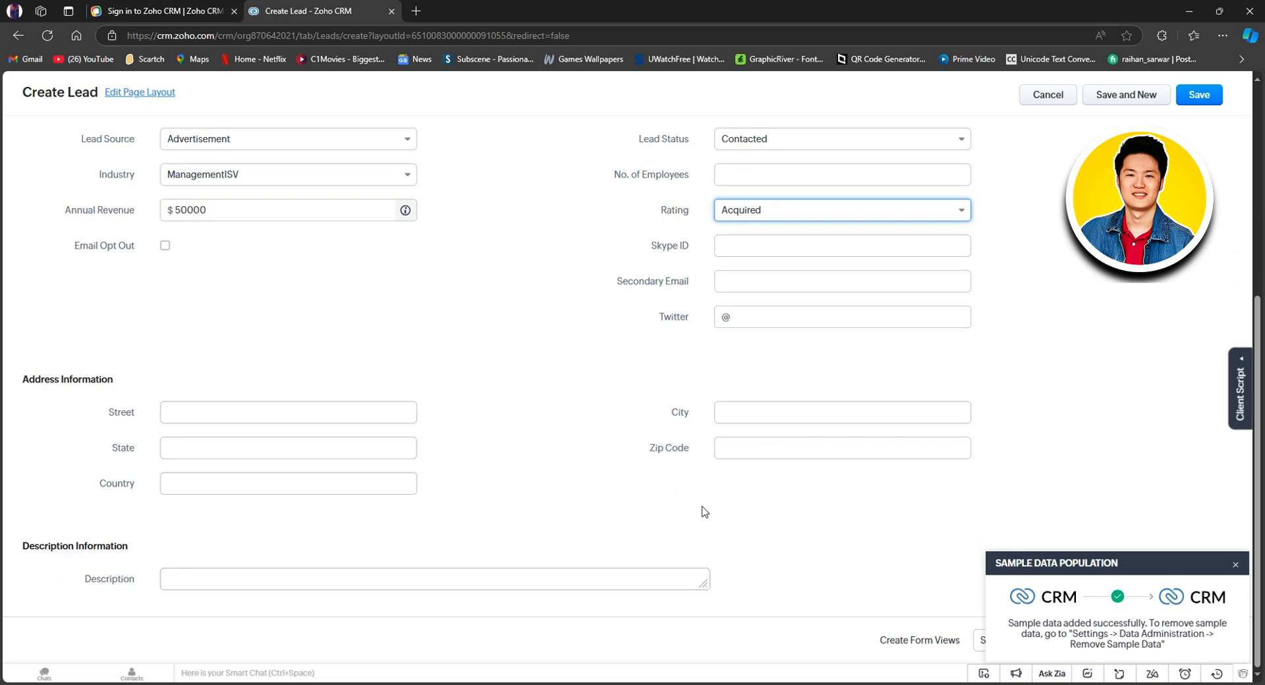
scroll(899, 430, up, 5)
click(1196, 128)
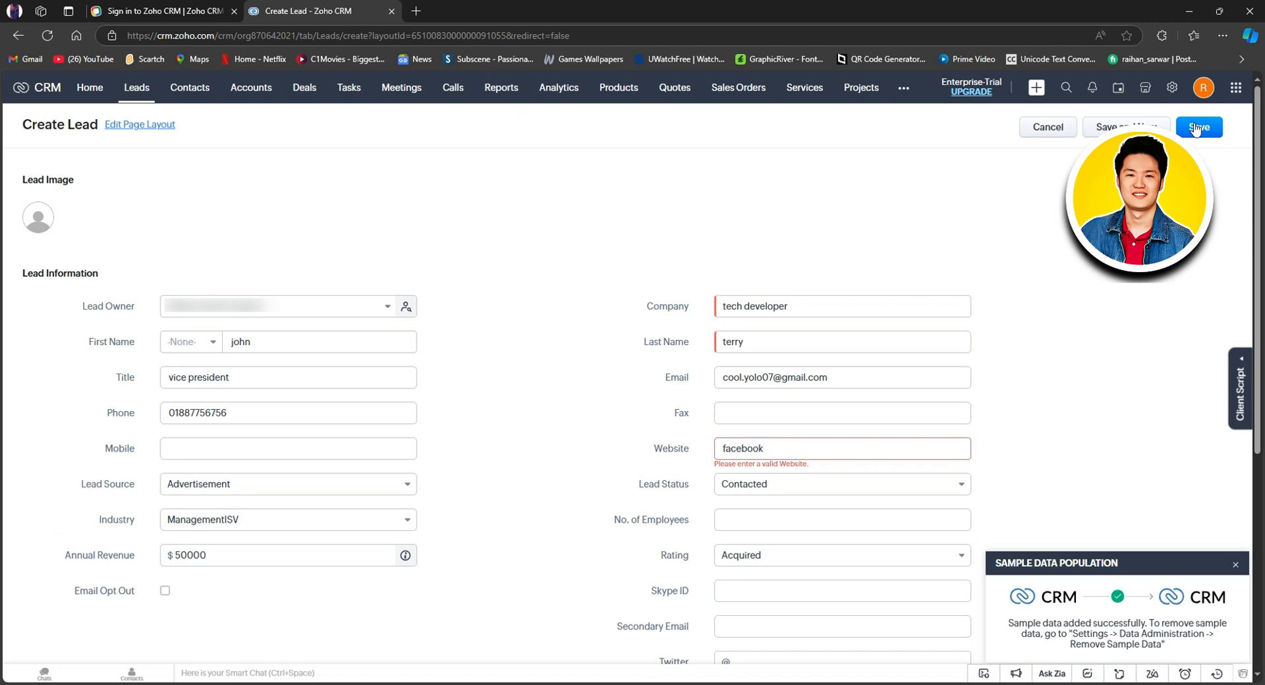
click(1196, 128)
Step: Replace the lead's website entry with the full URL of the current page and save the lead
click(301, 35)
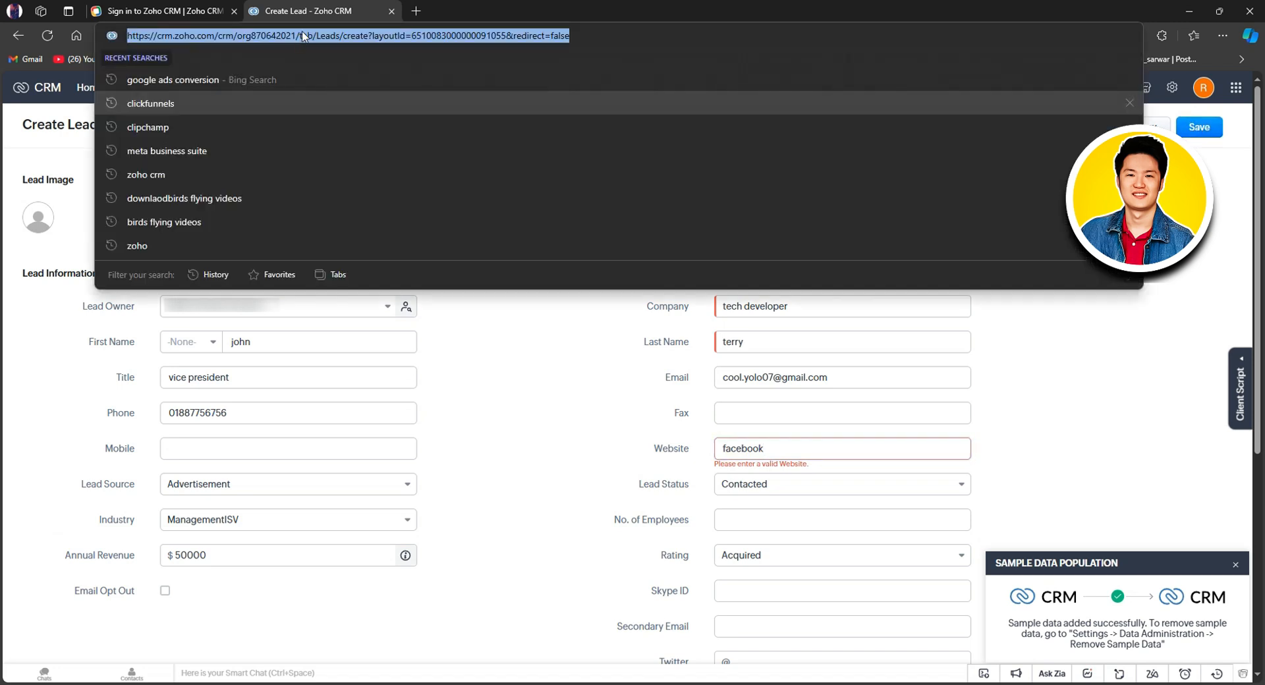
right_click(287, 36)
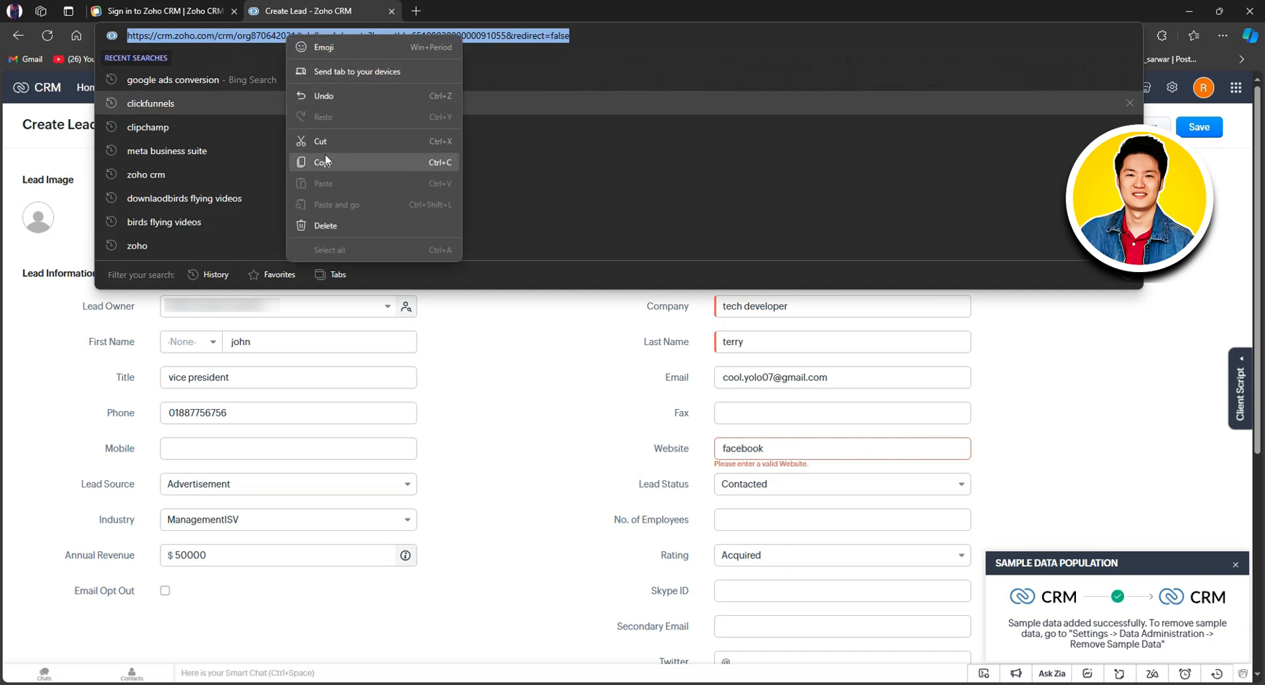
click(347, 163)
click(580, 314)
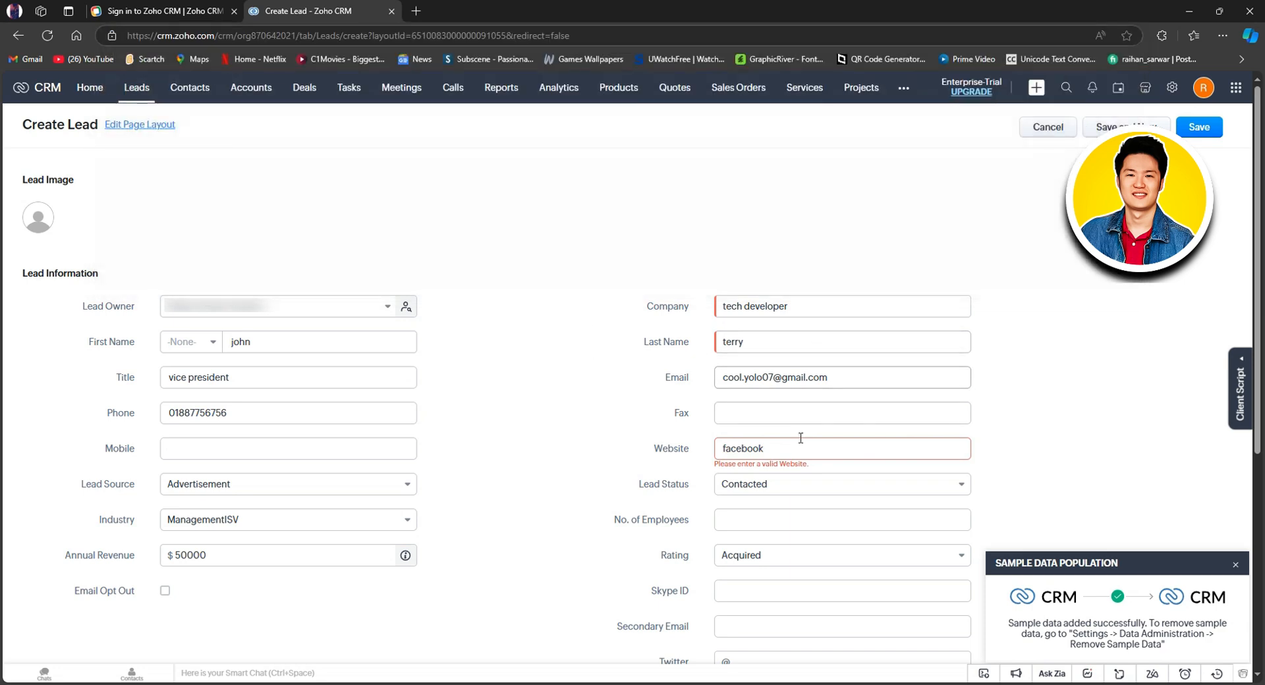
click(780, 453)
drag(780, 452, 722, 453)
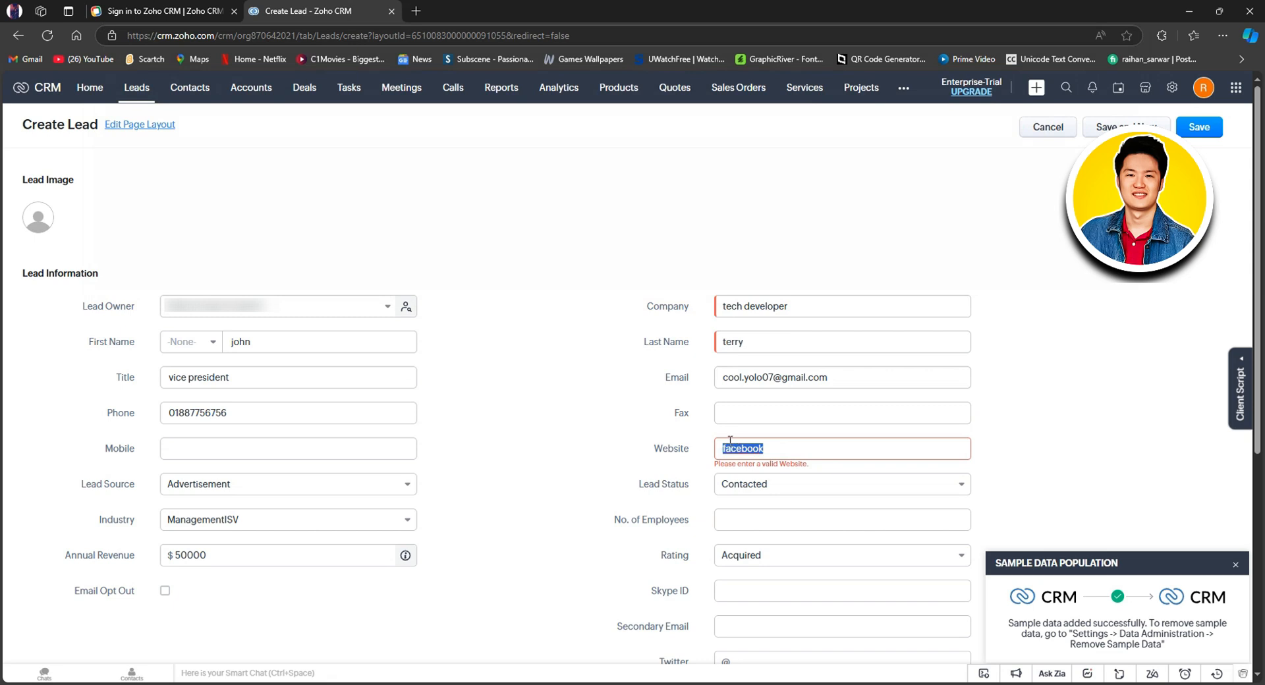
right_click(730, 446)
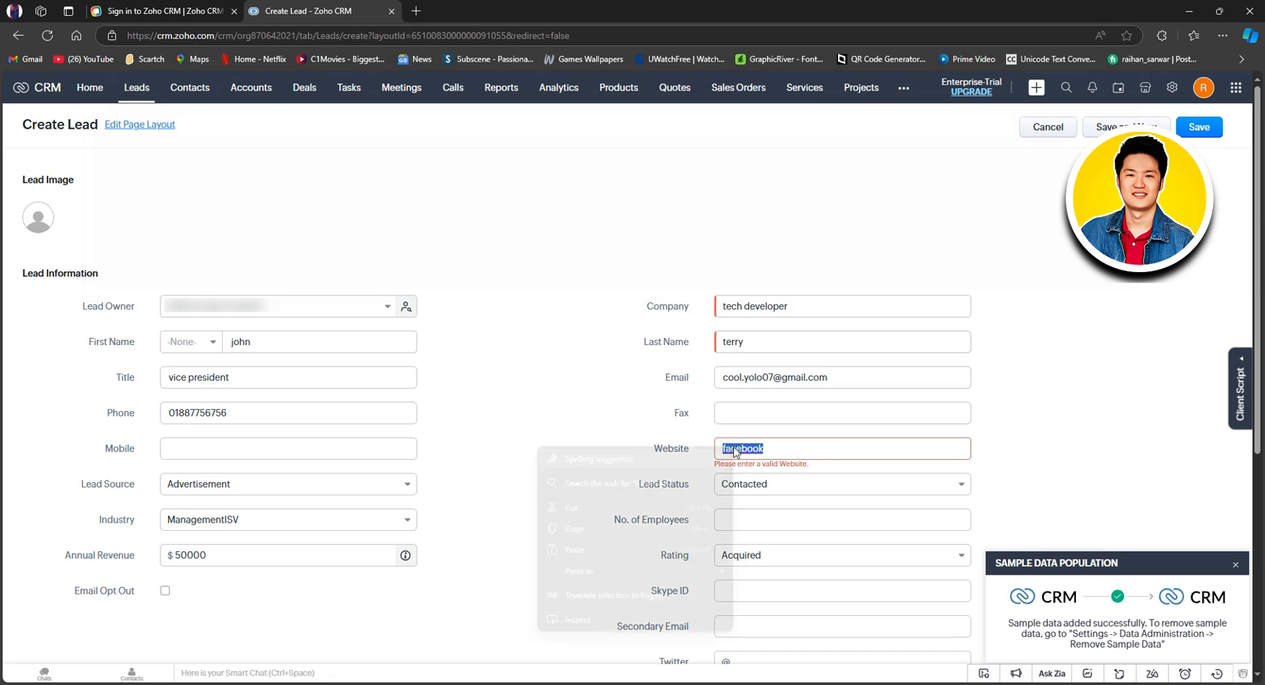
click(586, 549)
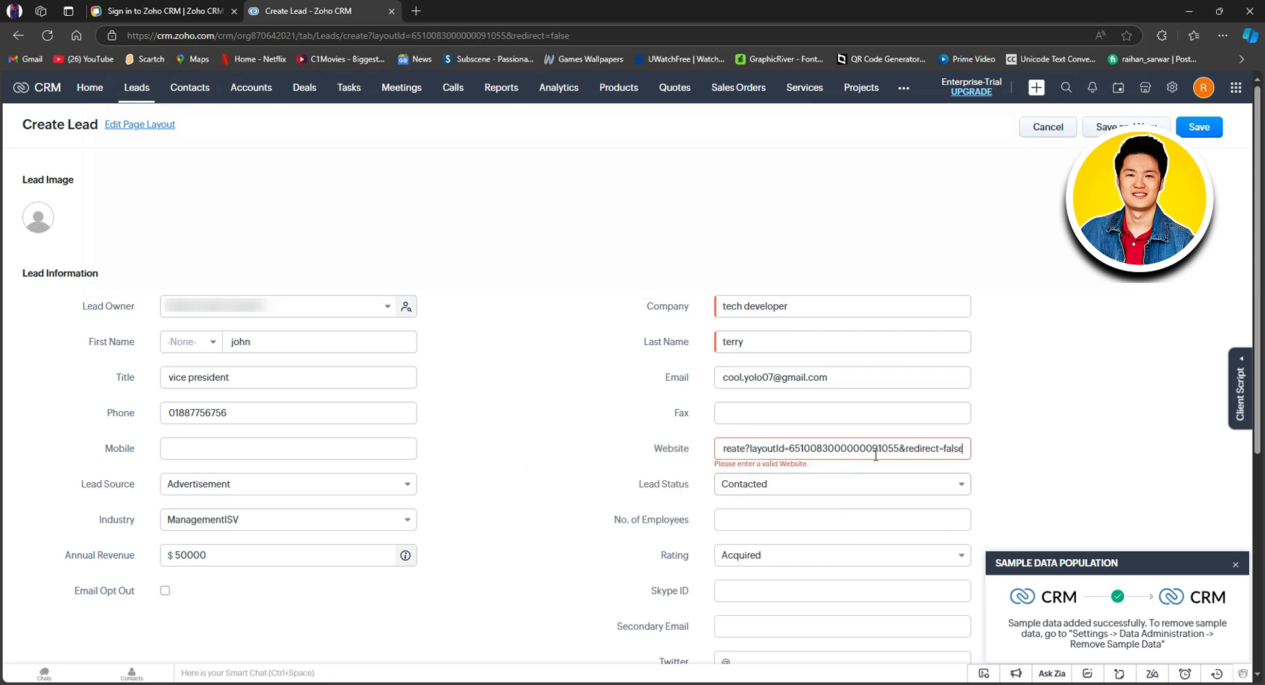
click(1194, 127)
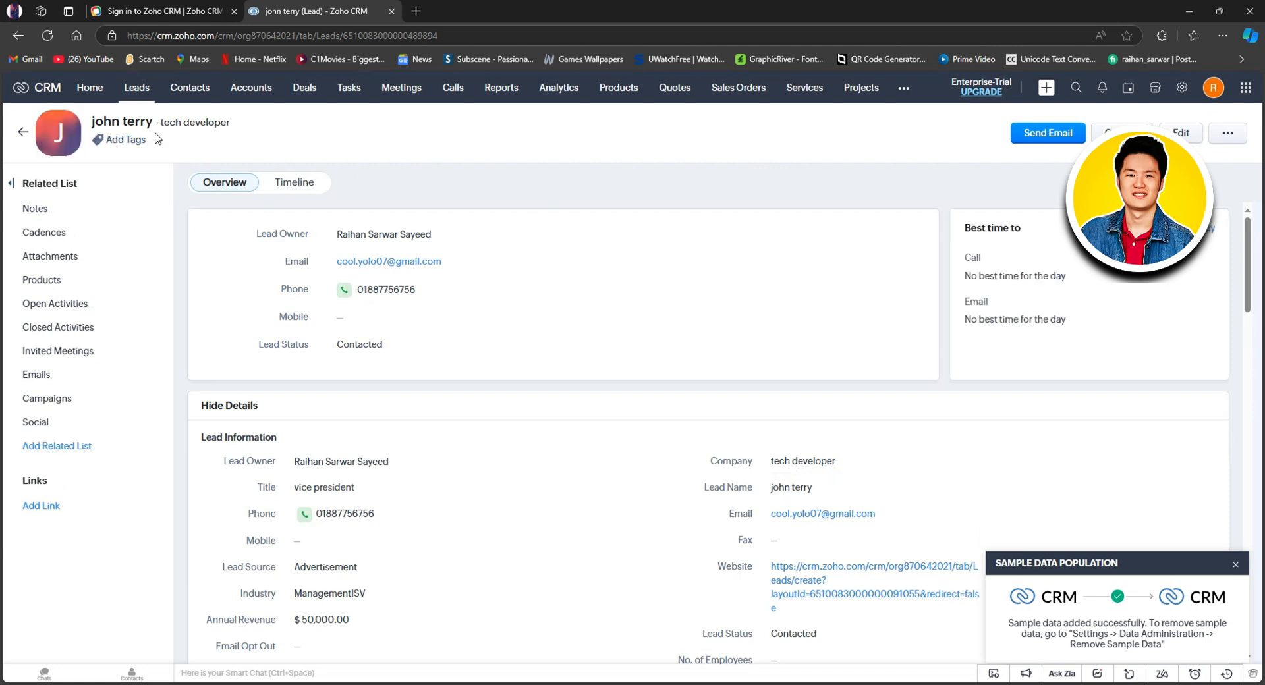
Step: Examine the saved lead's overview, including its lead information, notes, attachments, products, activities, emails and campaigns sections
scroll(465, 373, down, 3)
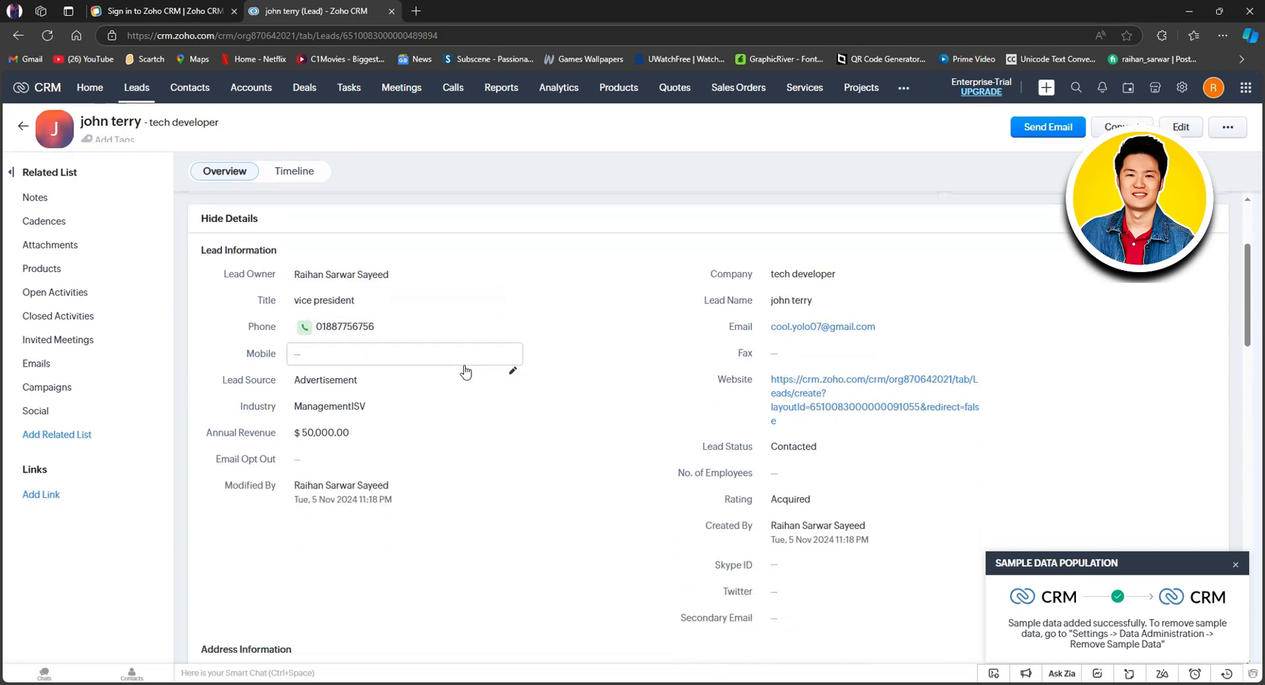
scroll(465, 372, down, 3)
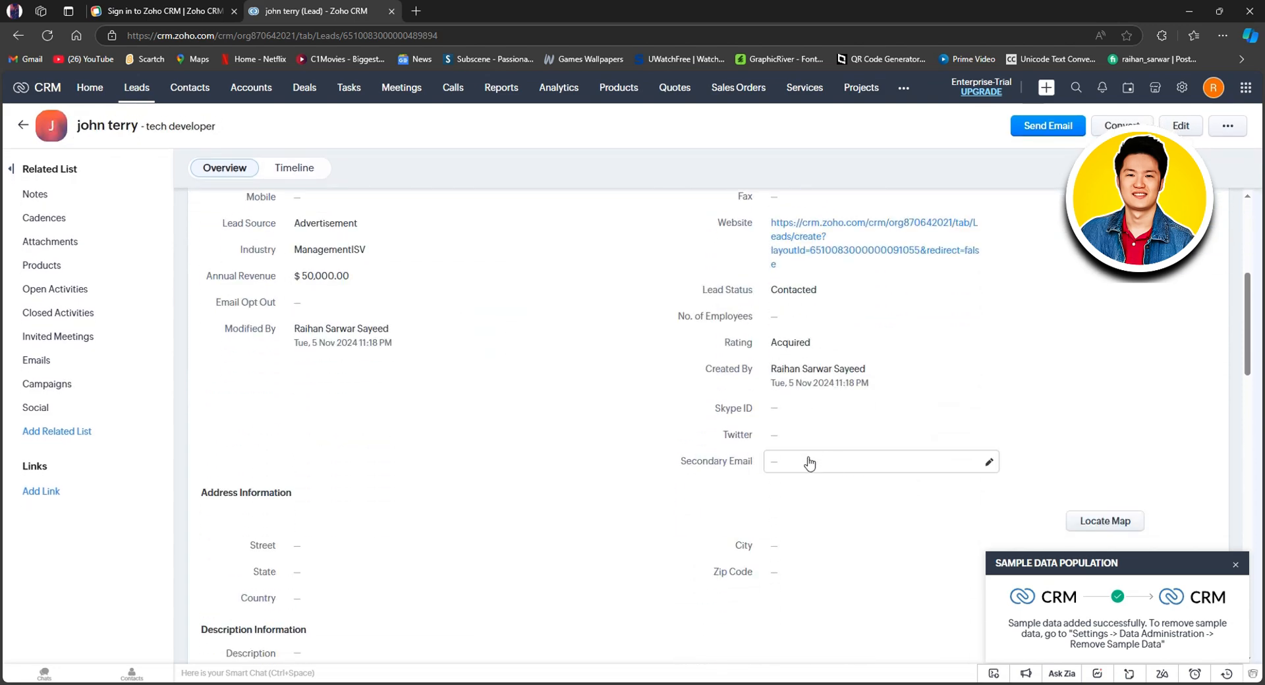
scroll(791, 475, down, 6)
scroll(659, 452, down, 4)
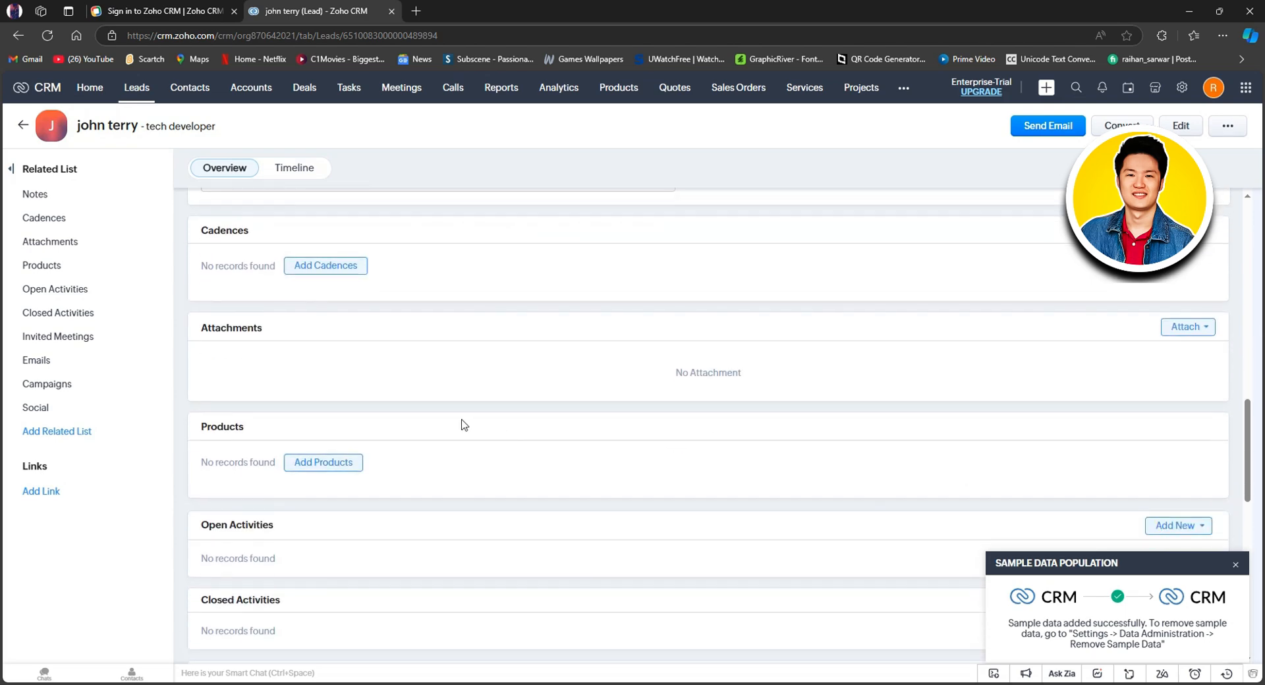
scroll(441, 424, up, 7)
scroll(426, 421, down, 5)
scroll(362, 502, down, 10)
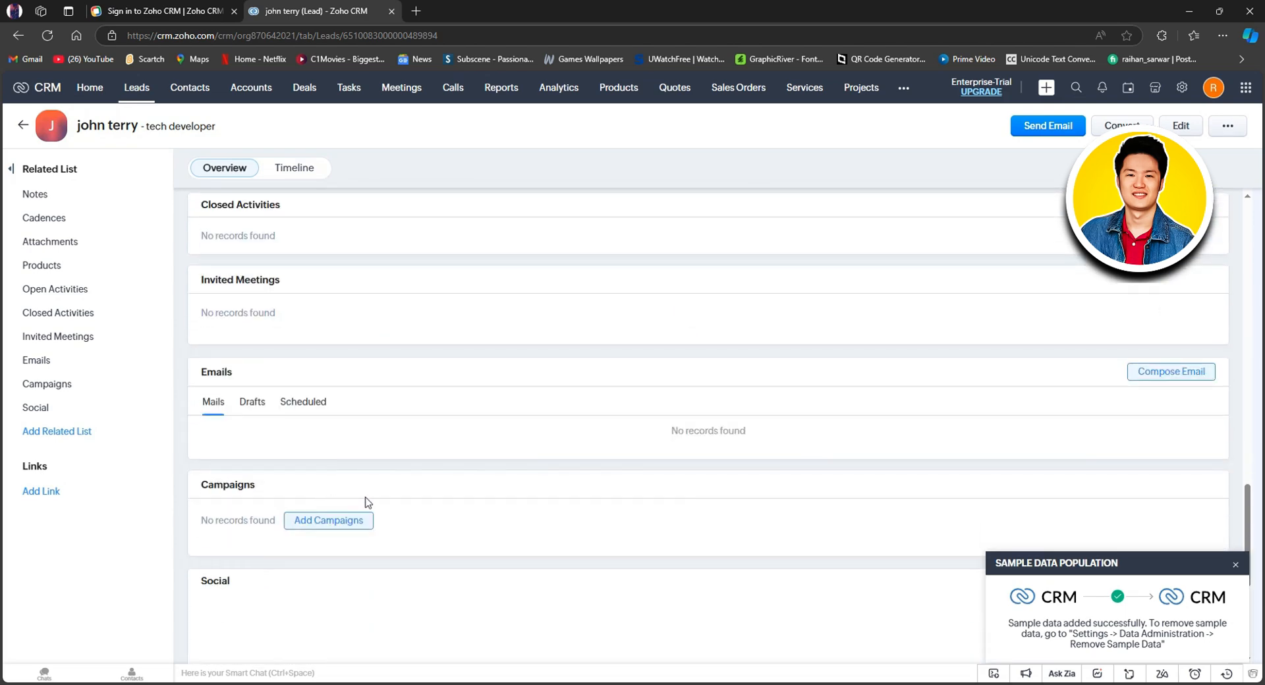
scroll(337, 491, up, 5)
scroll(335, 489, up, 15)
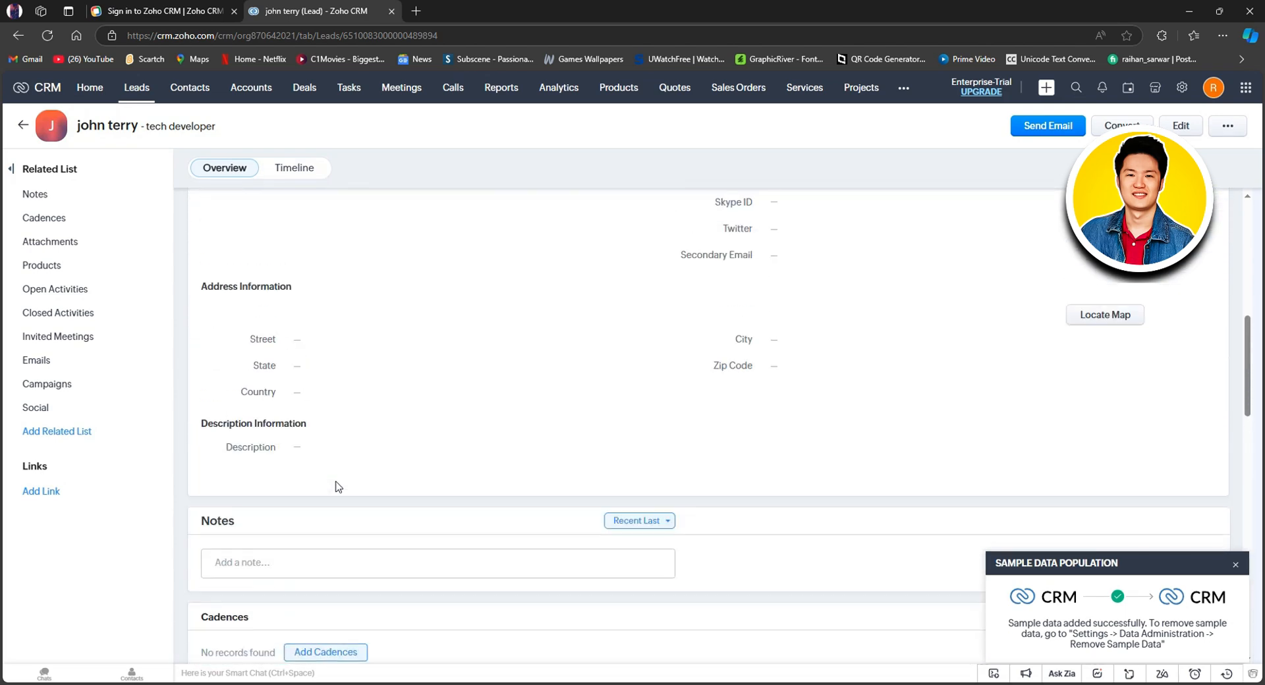
Step: Return to the Leads list, dismissing the sample data notice, and switch it to the My Leads view
click(139, 96)
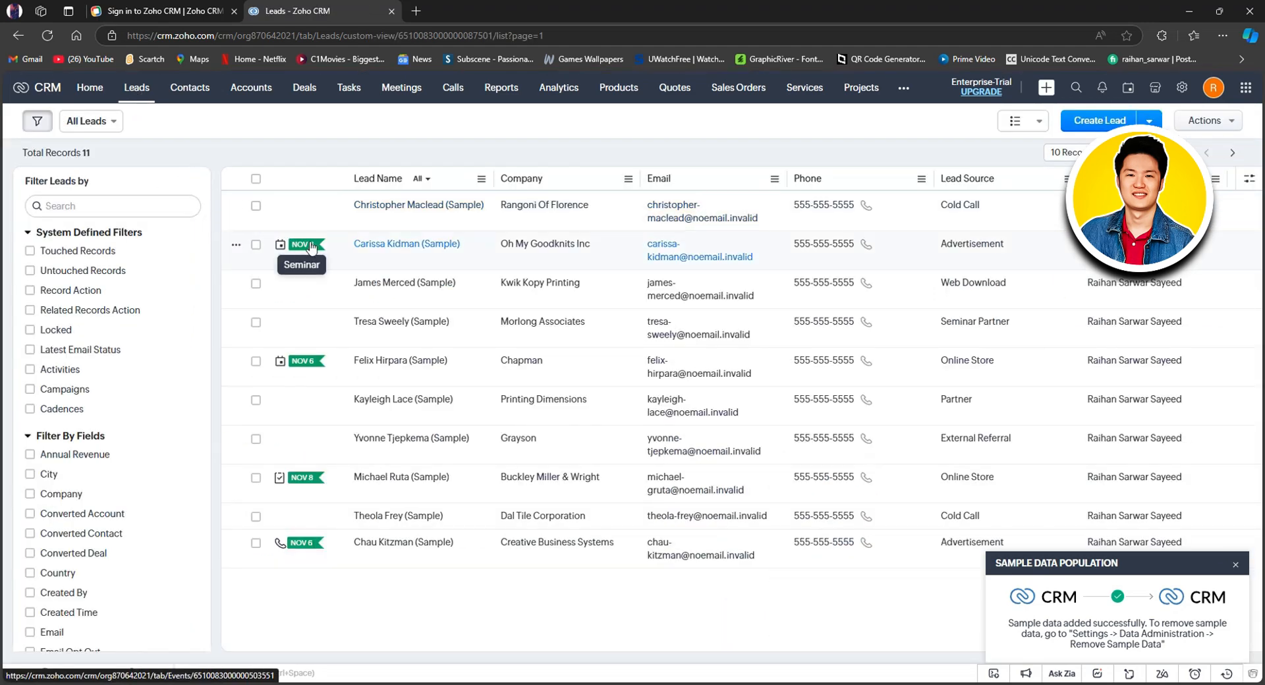
click(1236, 564)
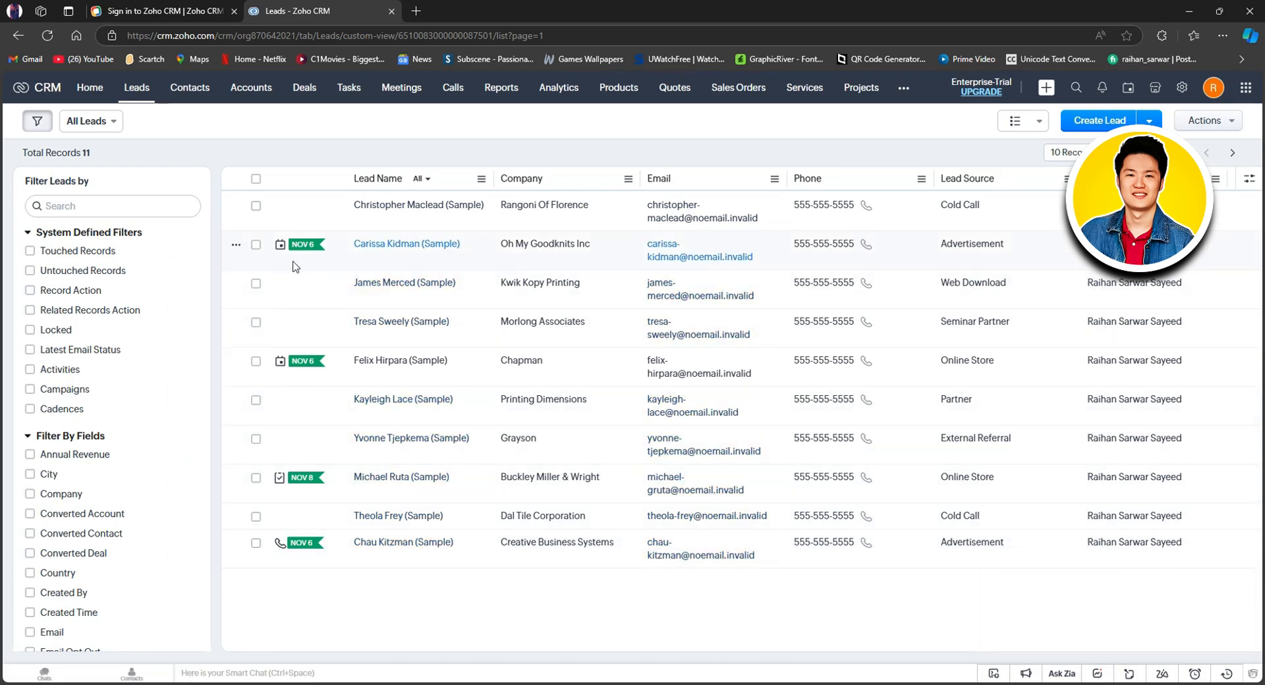
click(112, 122)
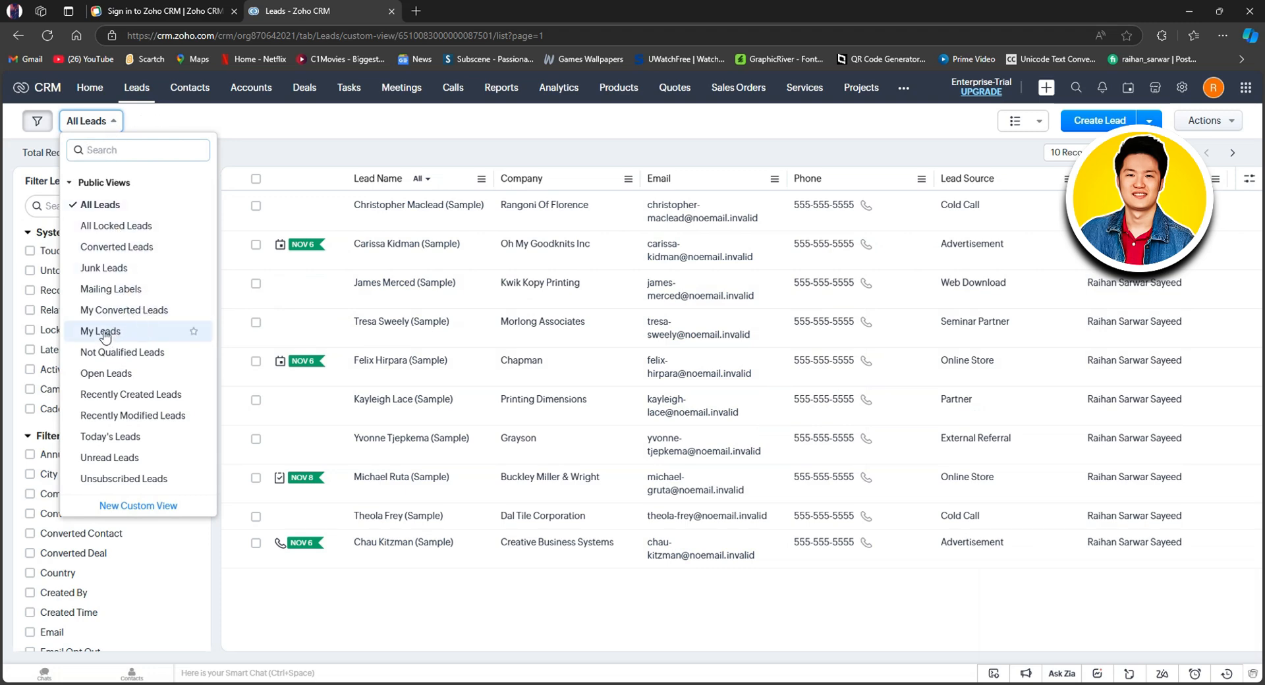
click(125, 334)
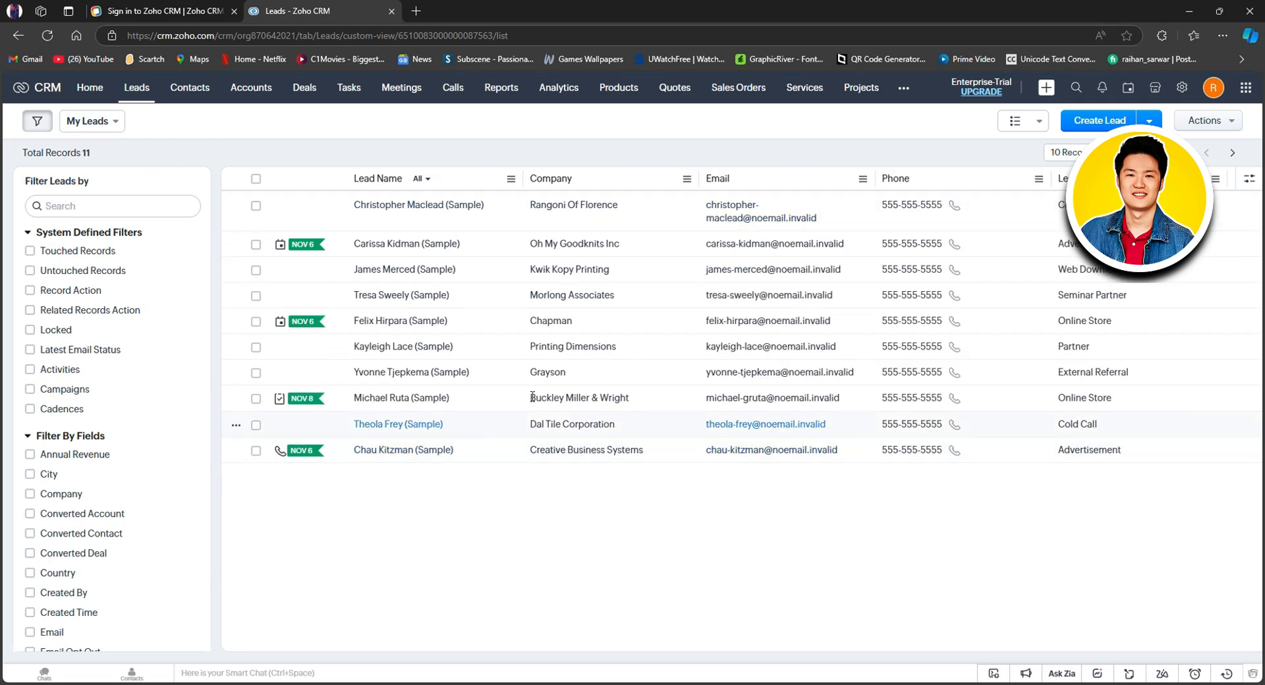
Step: Open the Contacts module and look through the blank contact creation form, leaving it without creating a contact
click(200, 93)
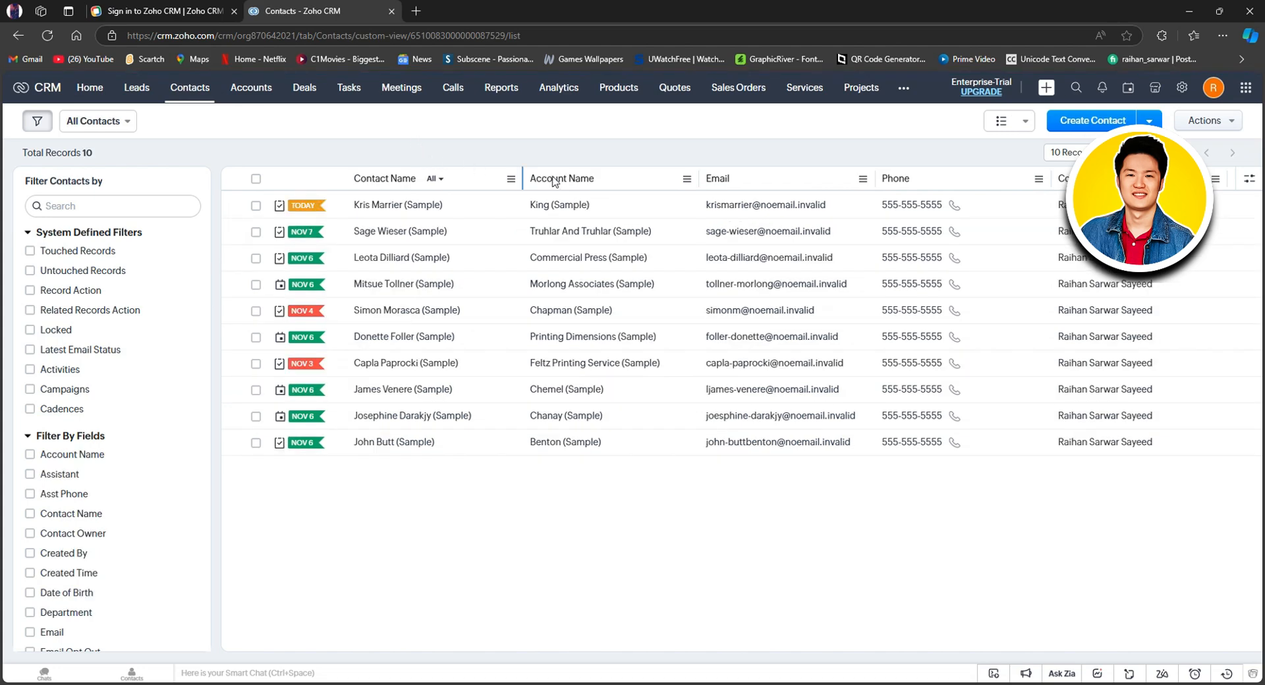
click(1086, 123)
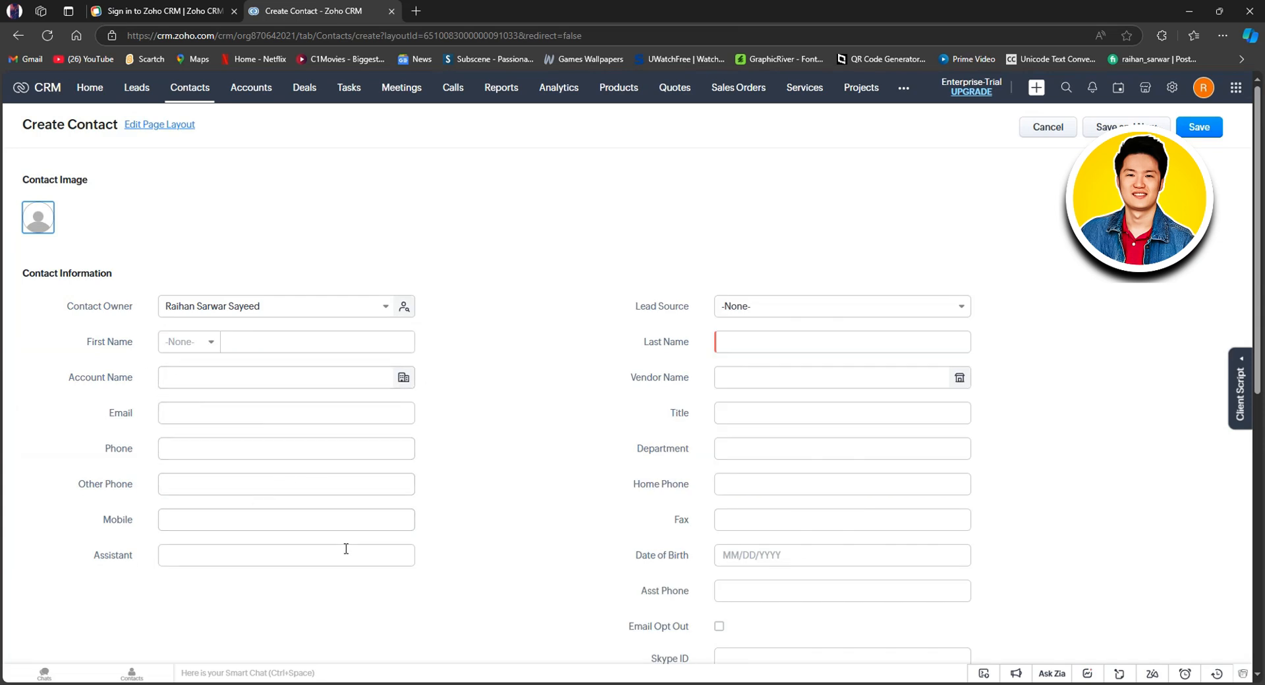
scroll(817, 583, down, 8)
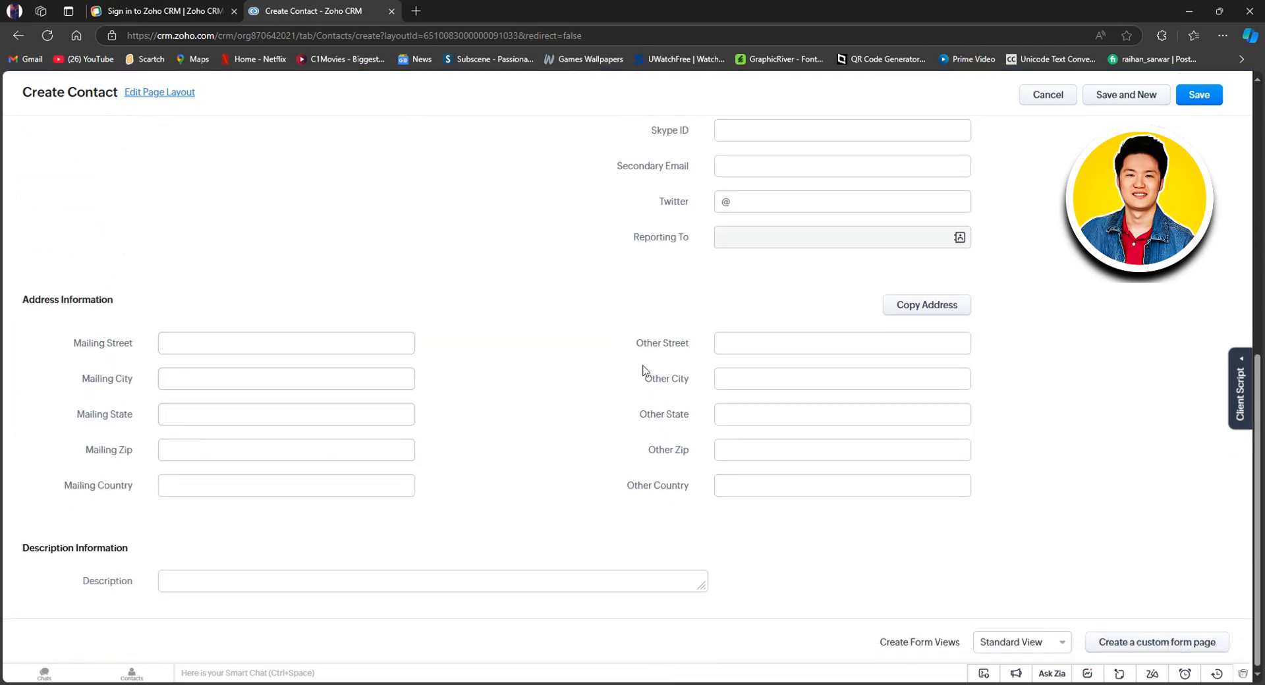
scroll(673, 486, up, 1)
scroll(669, 489, down, 1)
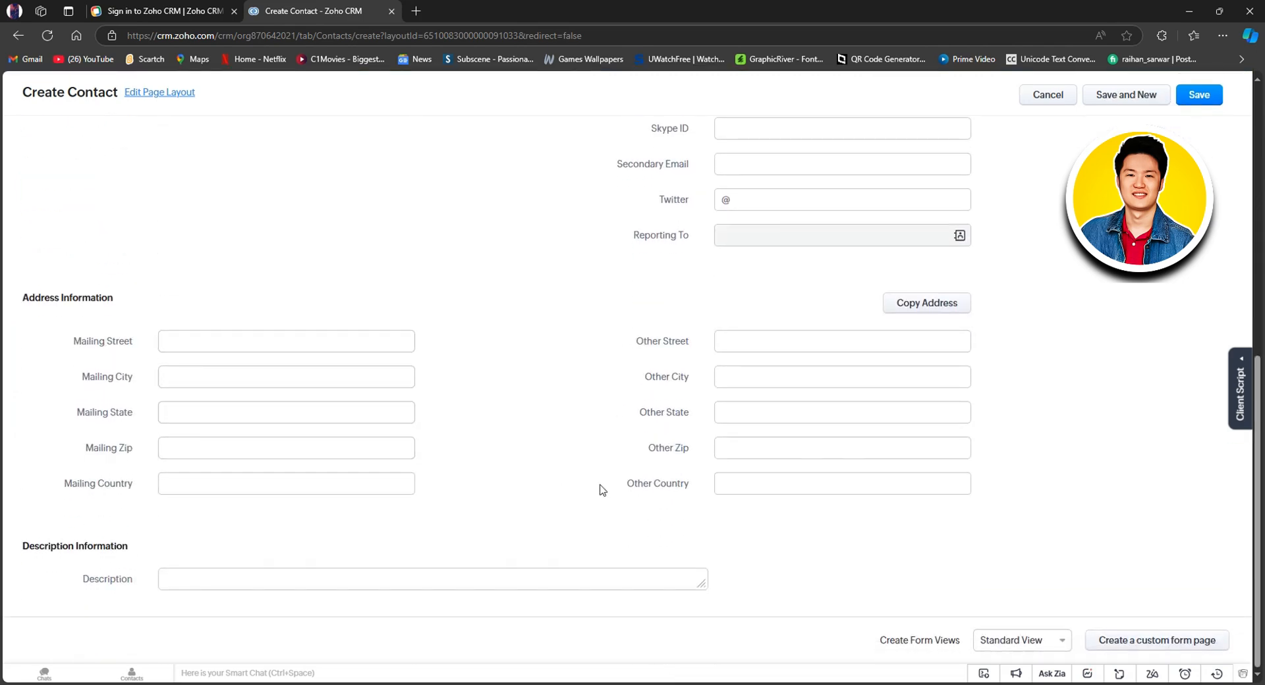
scroll(600, 492, up, 8)
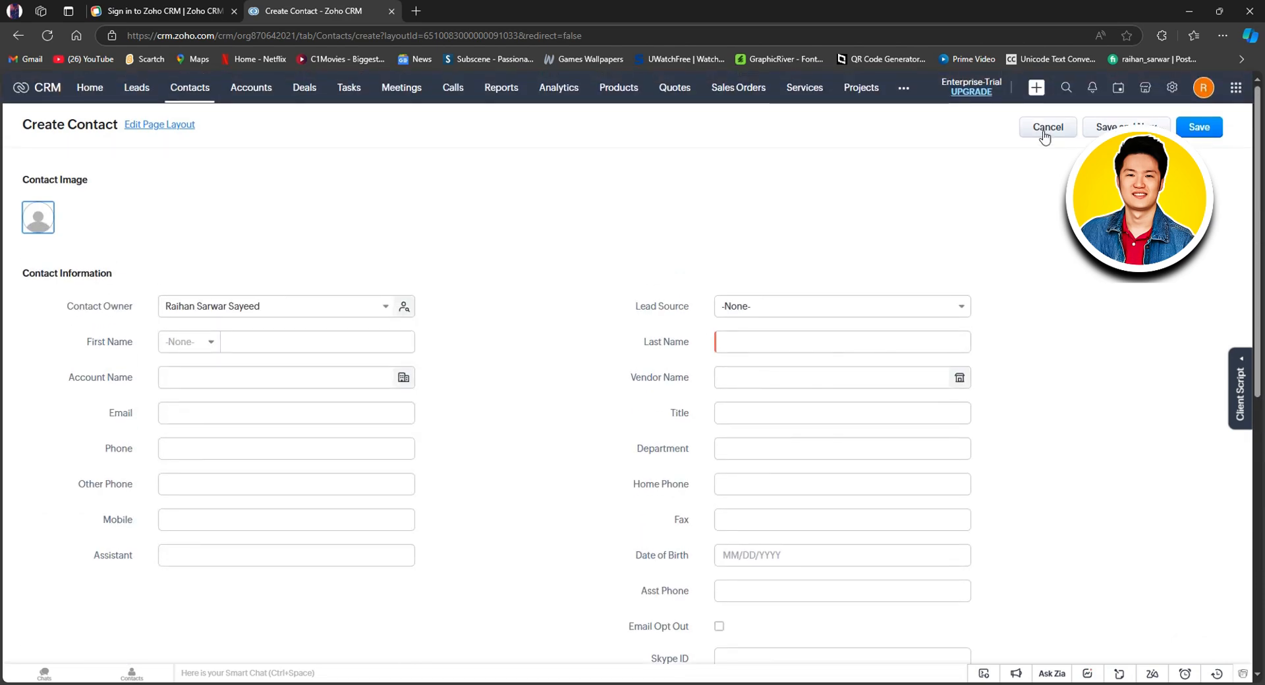
click(1048, 131)
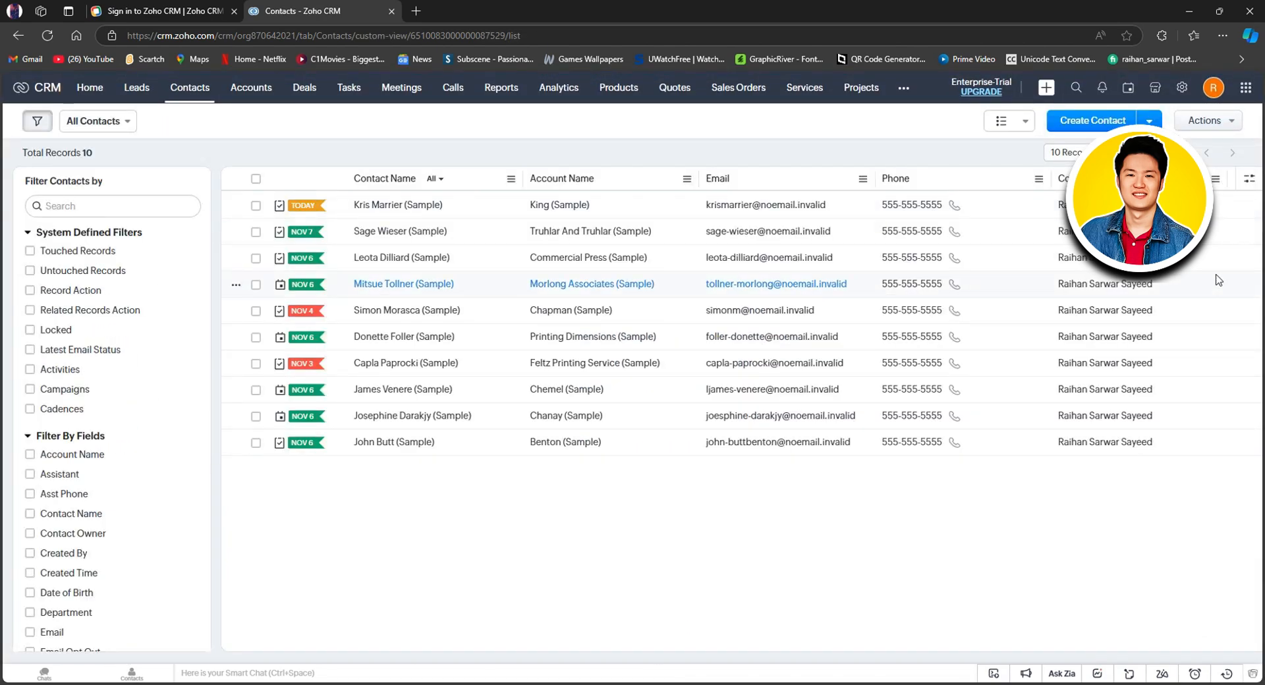